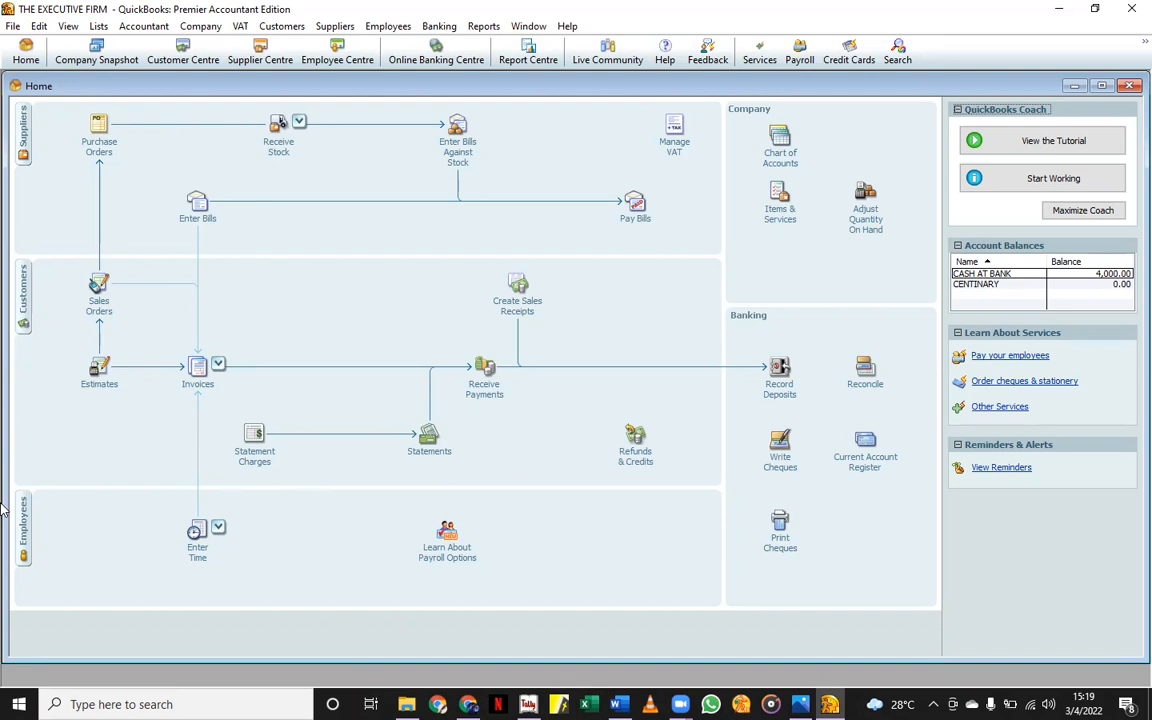
# Show supplier KIKUBO ONLINE's details in the Supplier Centre.
pyautogui.click(263, 52)
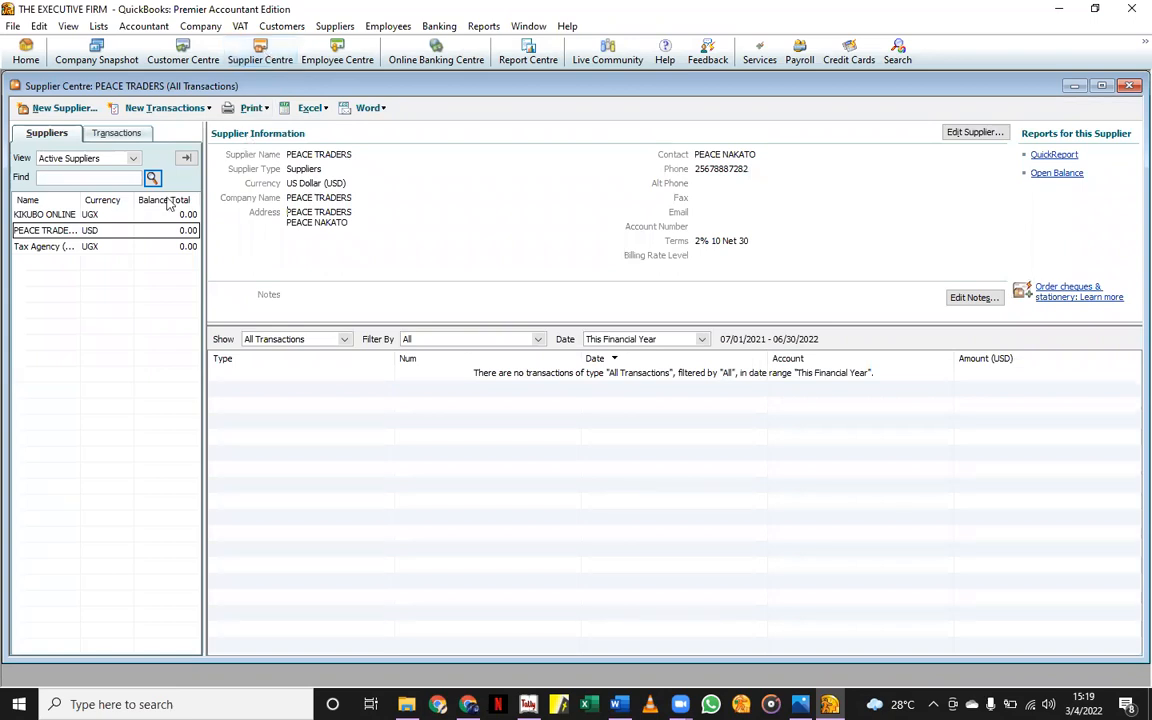
pyautogui.click(100, 213)
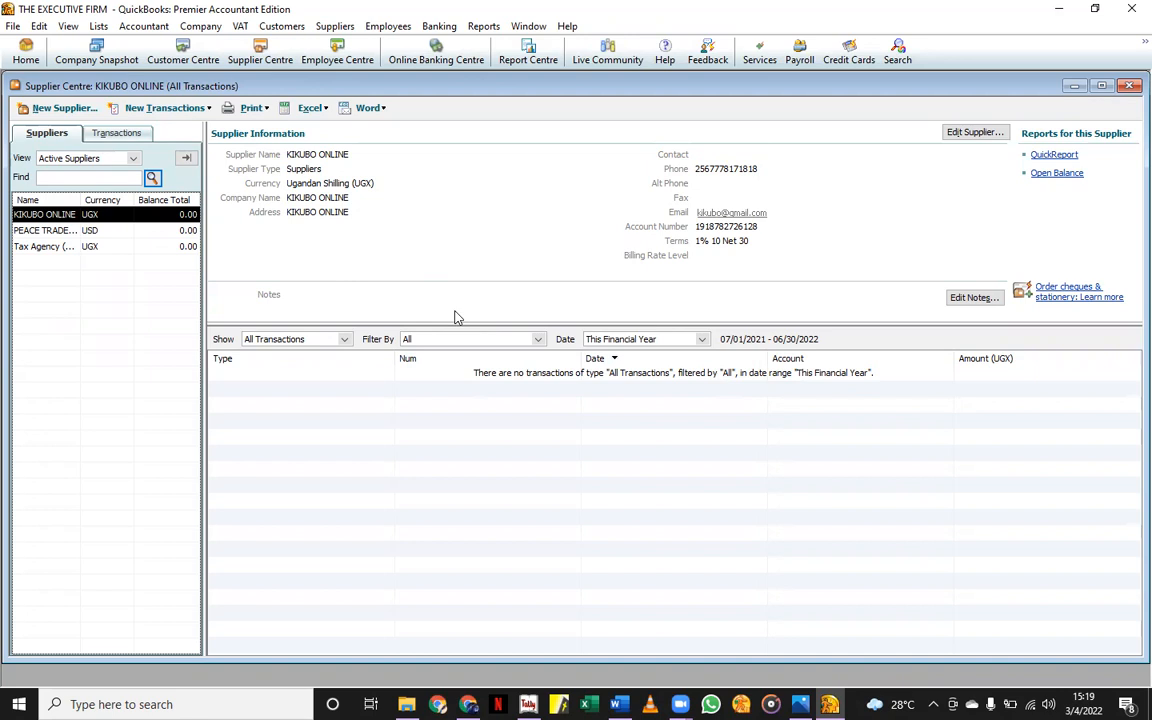
# Start a new supplier named JUMIA.
pyautogui.click(44, 107)
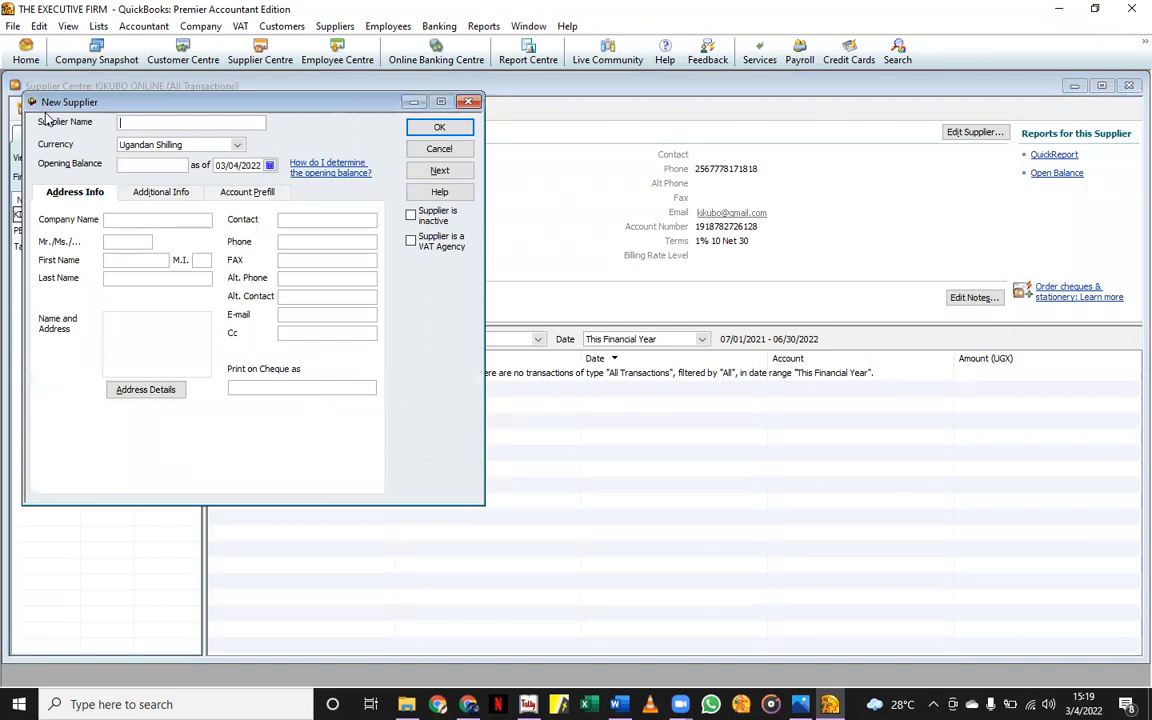
pyautogui.write('JUMIA TRADERS')
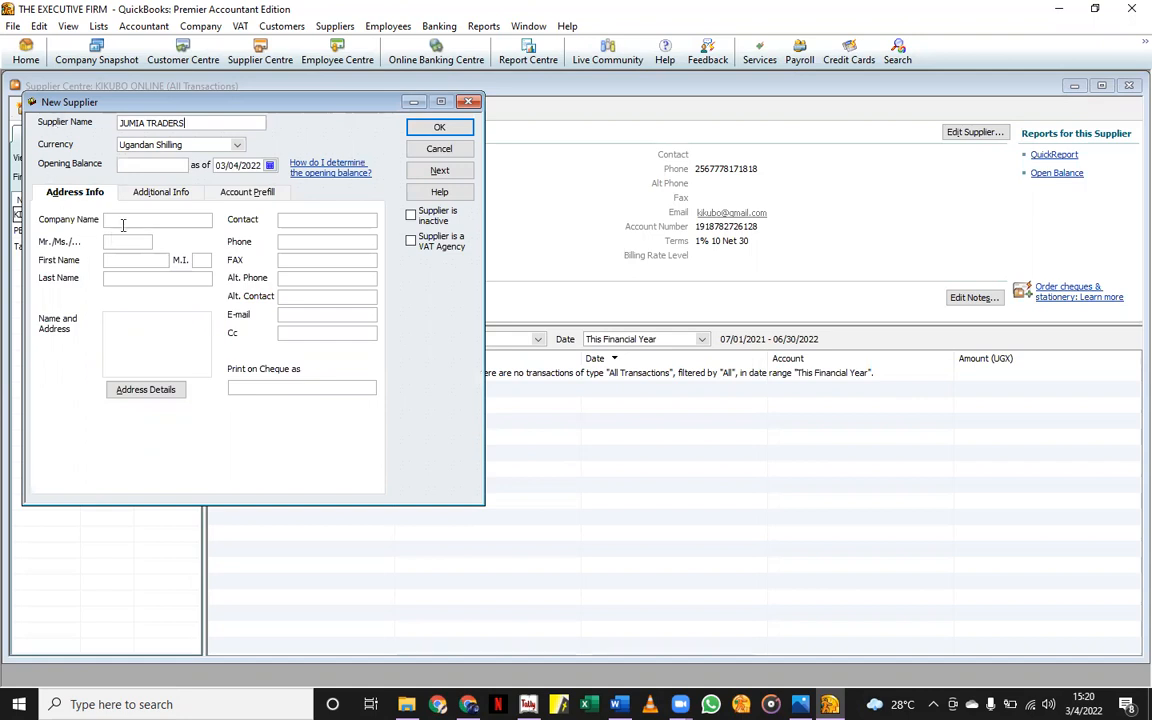
pyautogui.press('BackSpace')
pyautogui.press('BackSpace')
pyautogui.press('BackSpace')
pyautogui.press('BackSpace')
pyautogui.press('BackSpace')
pyautogui.press('BackSpace')
pyautogui.press('BackSpace')
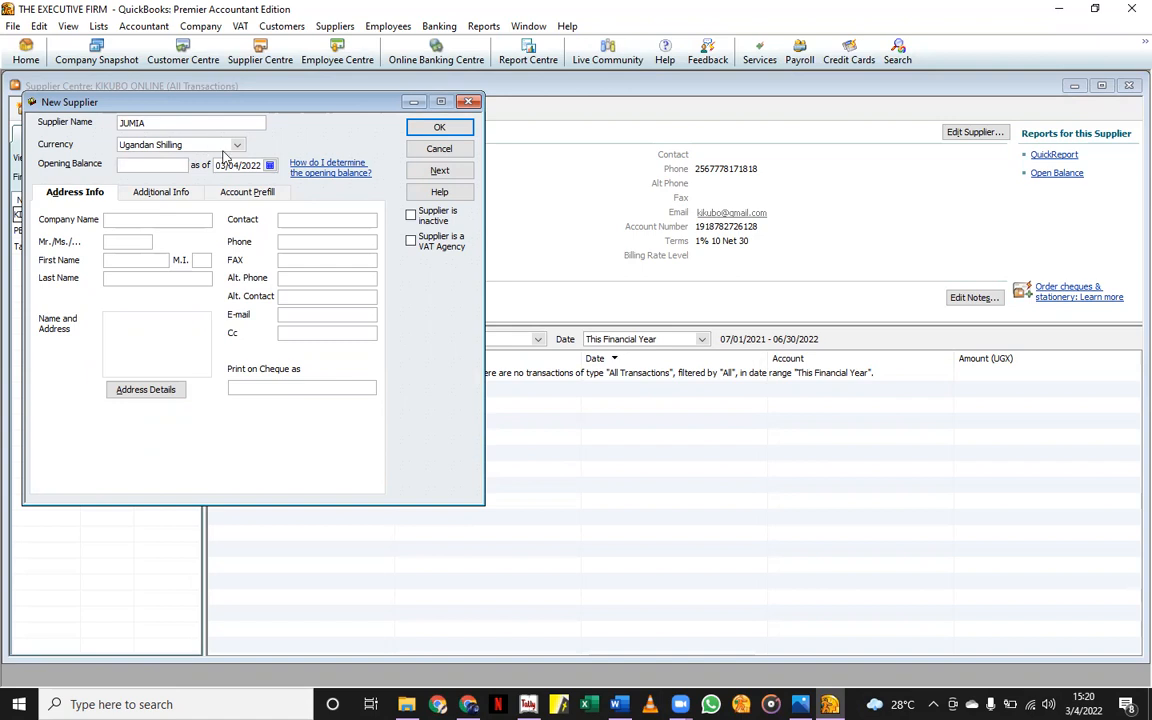
# Keep Ugandan Shilling as the currency and enter JUMIA as the company name.
pyautogui.click(237, 146)
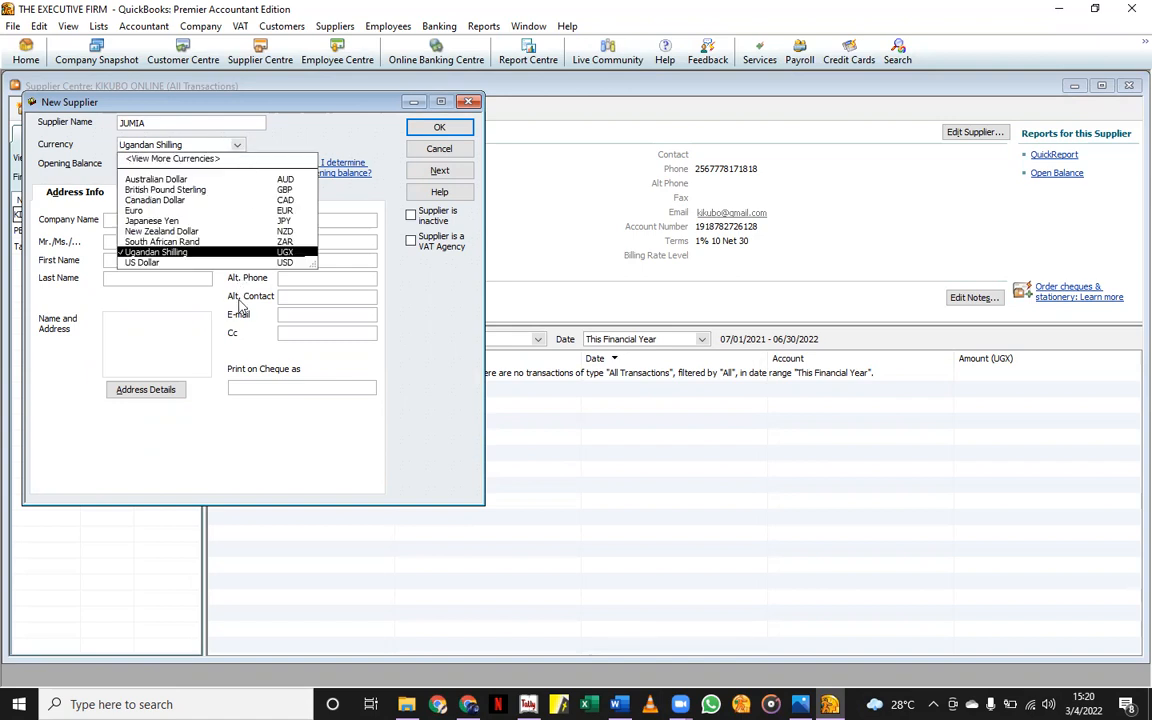
pyautogui.click(162, 252)
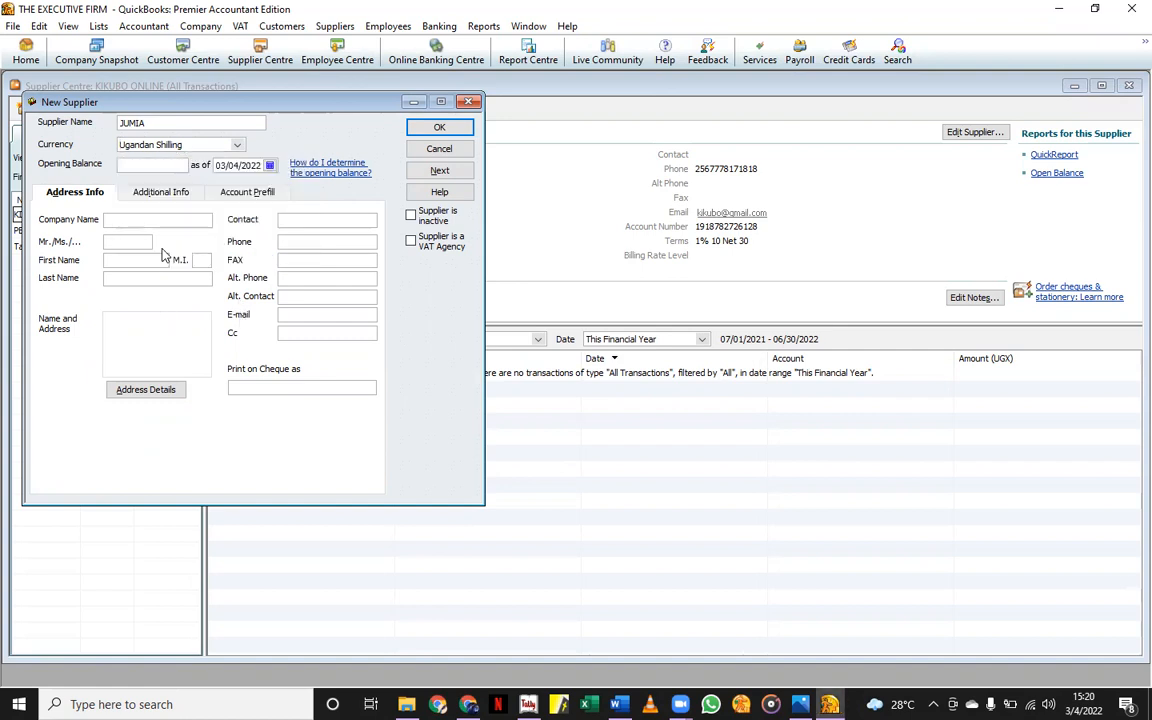
pyautogui.click(130, 219)
pyautogui.write('JUMIA')
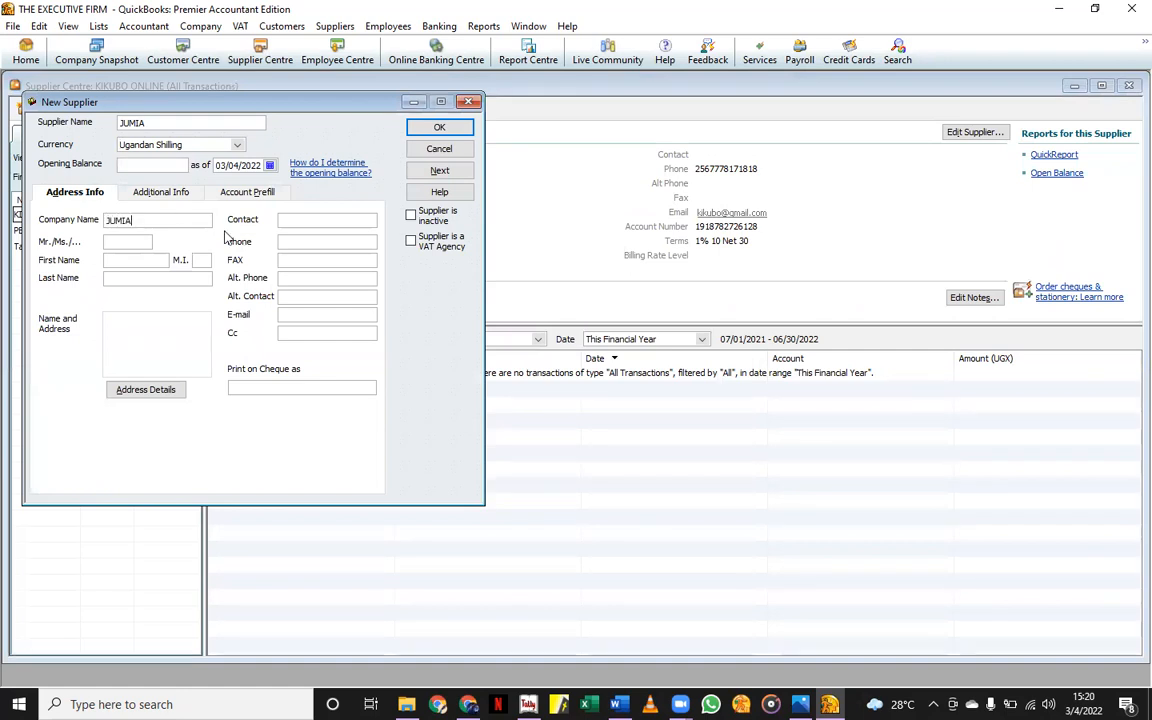
pyautogui.click(141, 240)
pyautogui.click(291, 242)
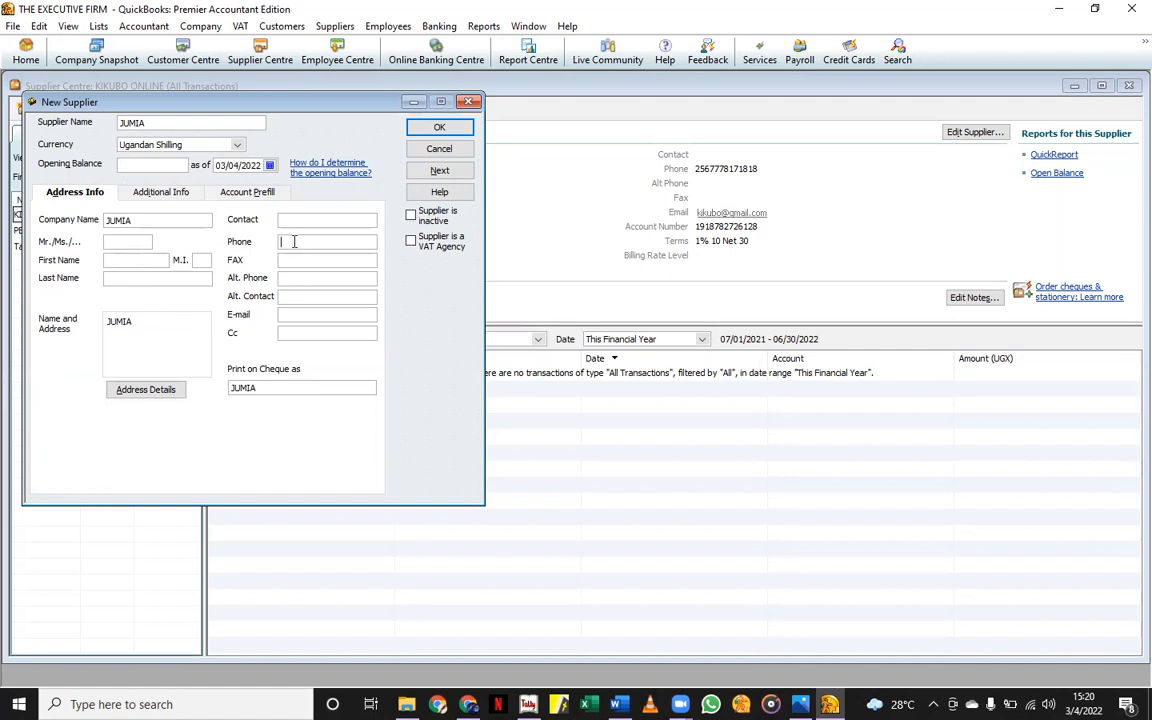
# Enter JUMIA's phone number and e-mail address, then go to Additional Info.
pyautogui.click(306, 316)
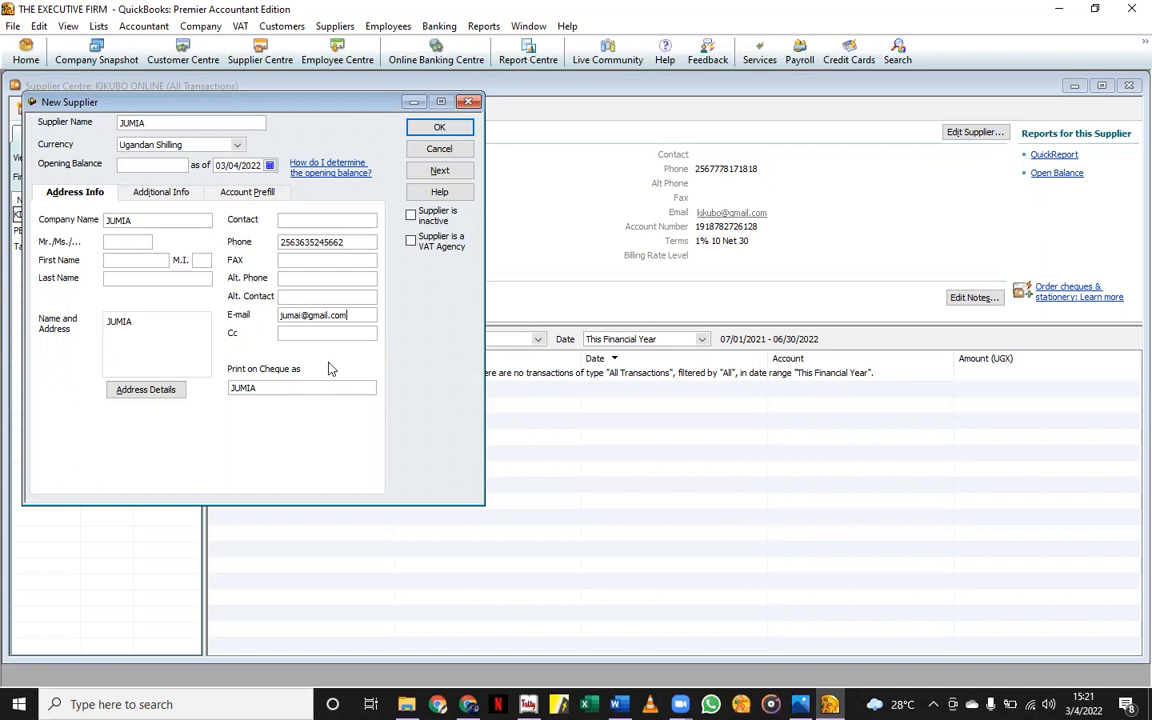
pyautogui.click(163, 194)
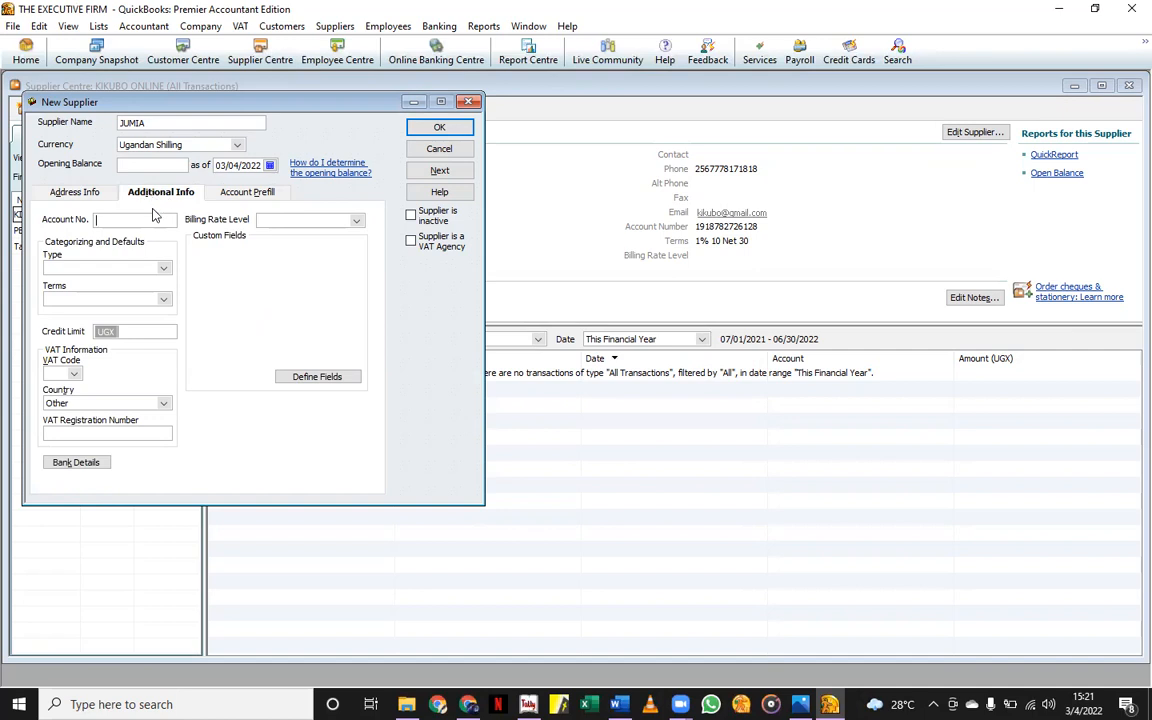
# Enter JUMIA's account number, set its type to Suppliers, and begin a new payment term.
pyautogui.click(152, 267)
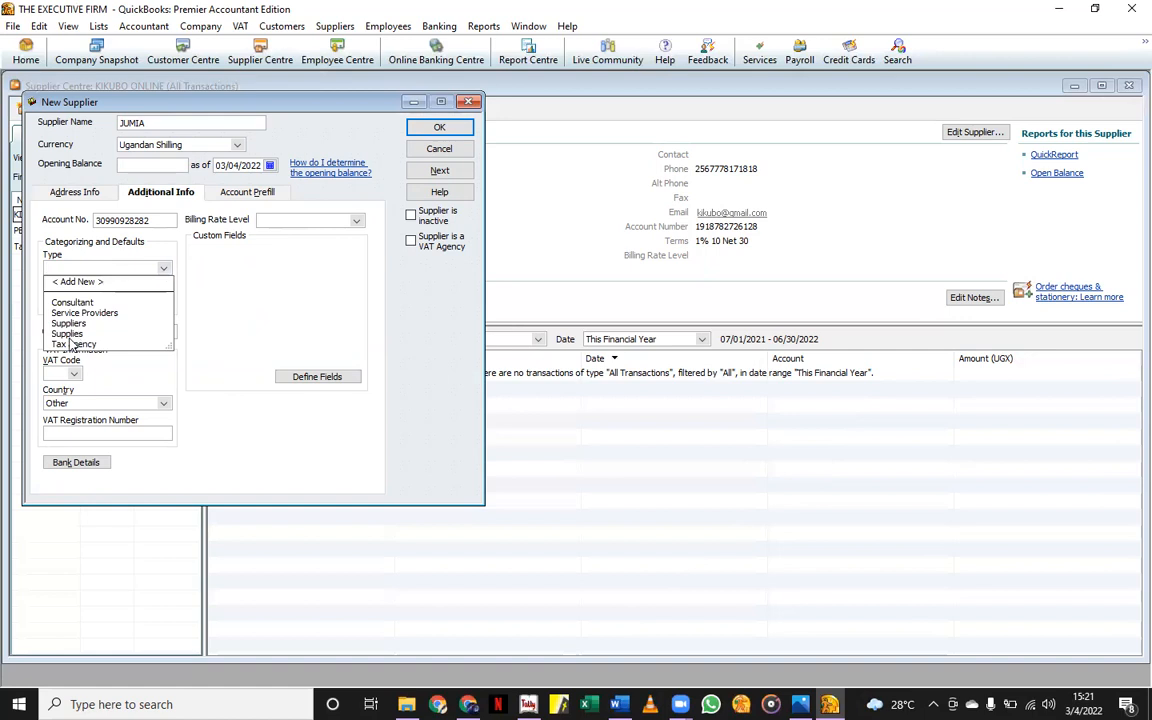
pyautogui.click(71, 324)
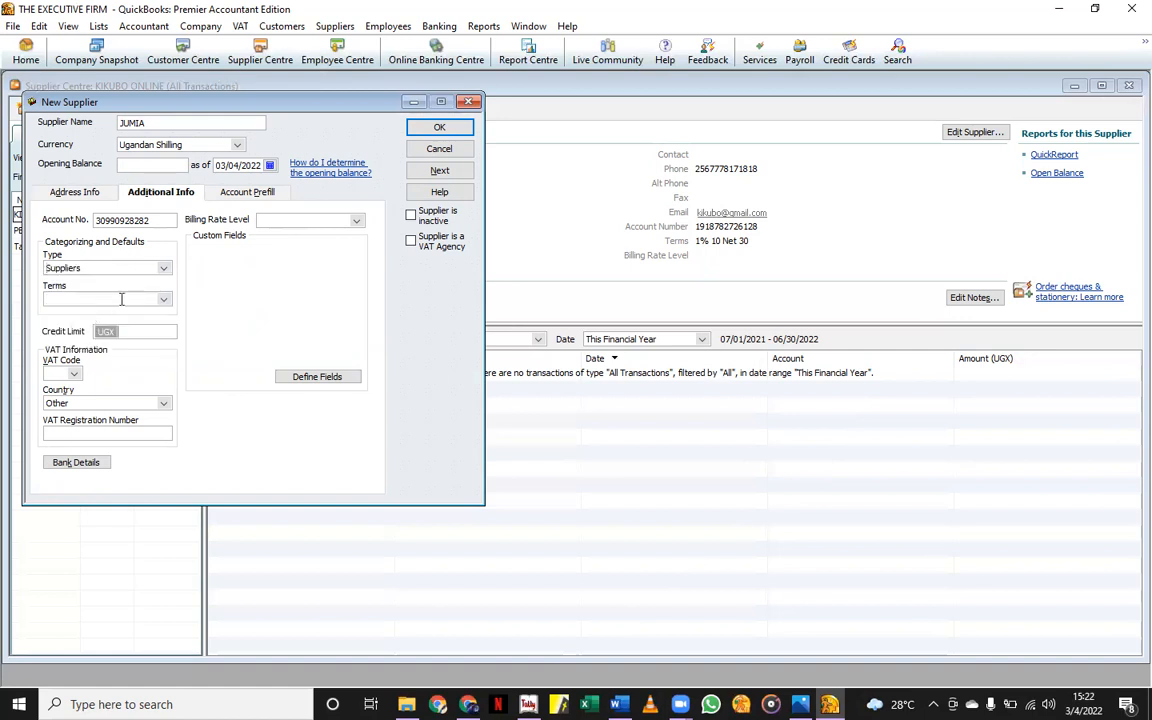
pyautogui.click(163, 299)
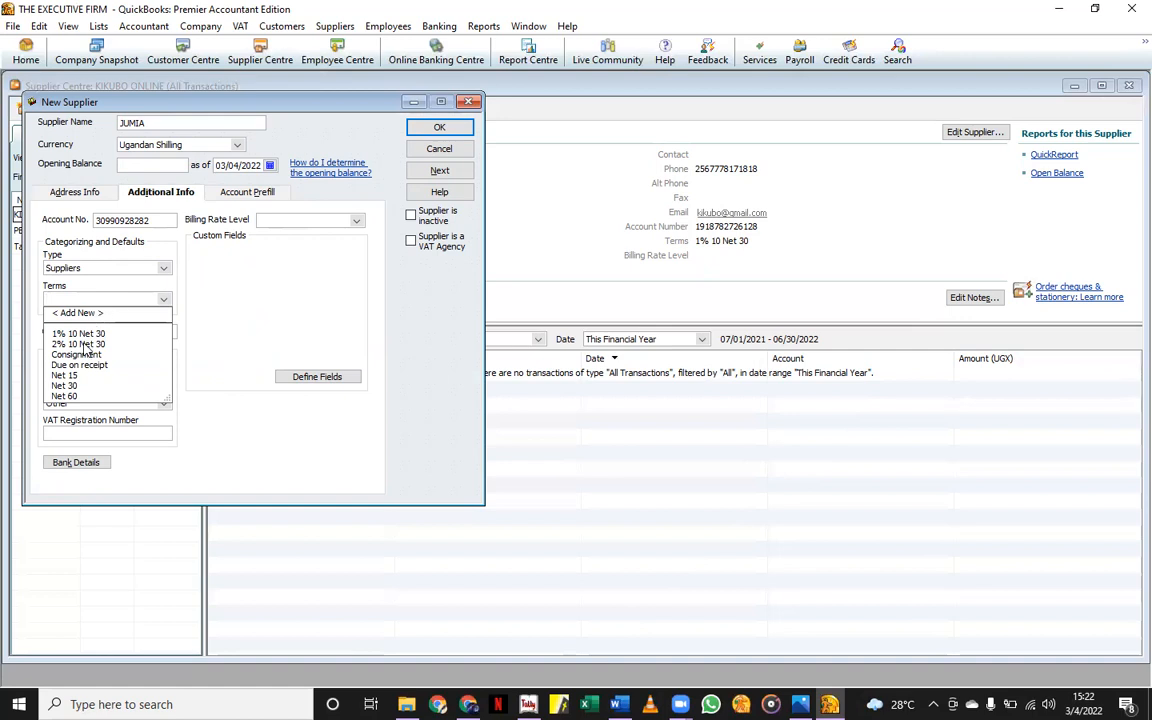
pyautogui.click(77, 313)
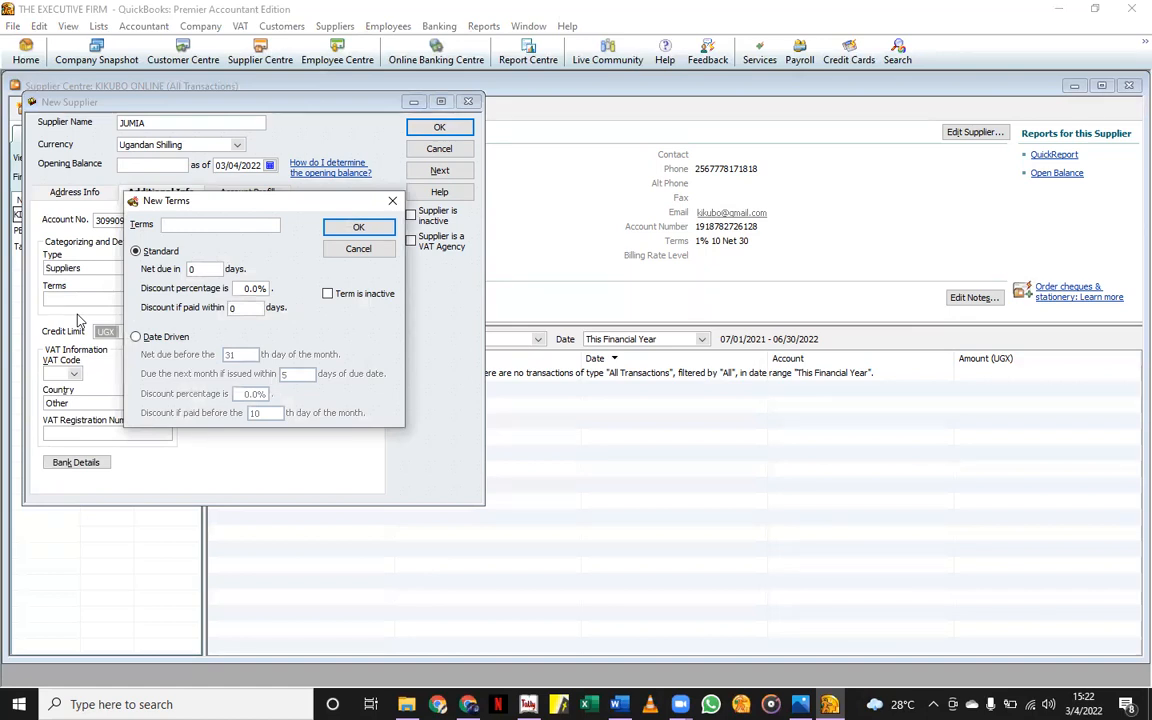
# Create the '5% 10 net 30 days' term: 5% discount if paid within 10 days.
pyautogui.write('5% 10 net 30 days')
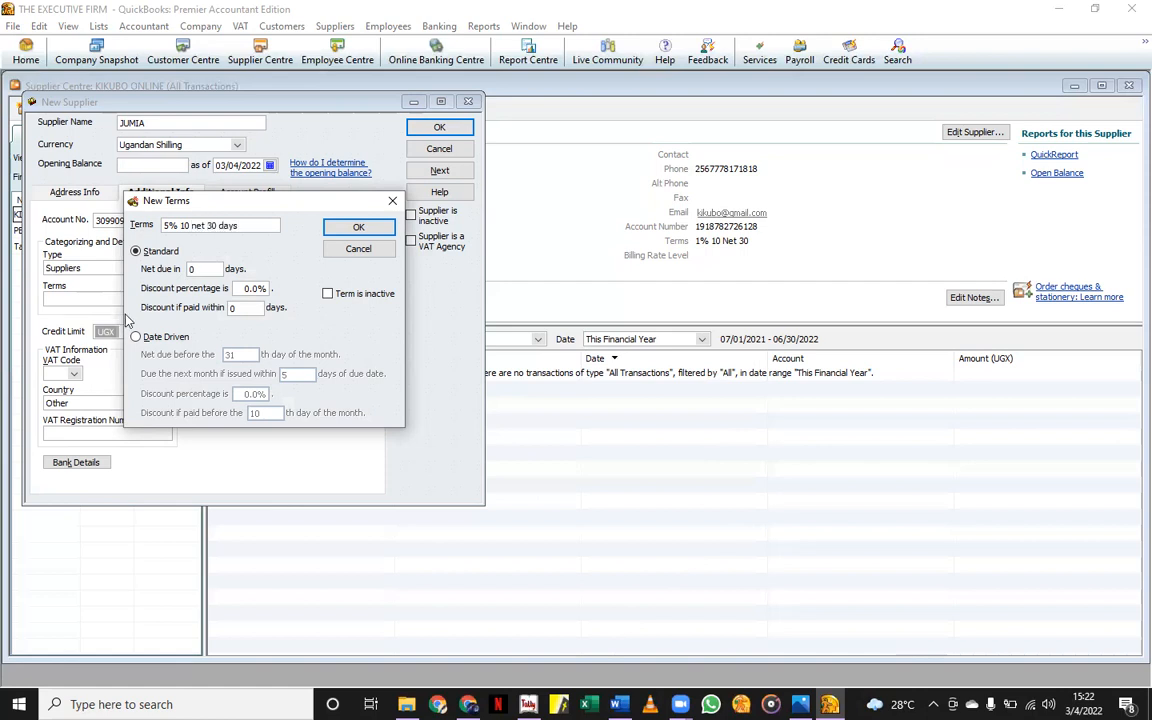
pyautogui.click(200, 270)
pyautogui.click(238, 288)
pyautogui.press('BackSpace')
pyautogui.write('5')
pyautogui.press('Tab')
pyautogui.press('BackSpace')
pyautogui.write('10')
pyautogui.click(359, 229)
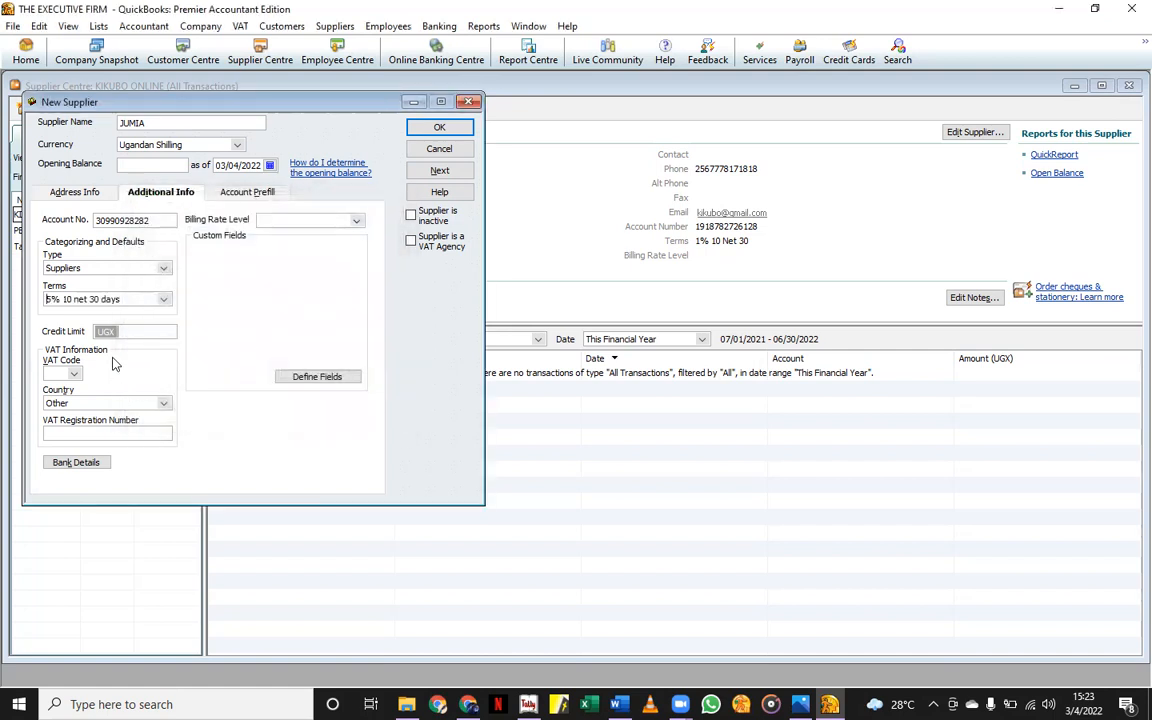
# Clear JUMIA's Terms field so no payment term is selected.
pyautogui.click(163, 299)
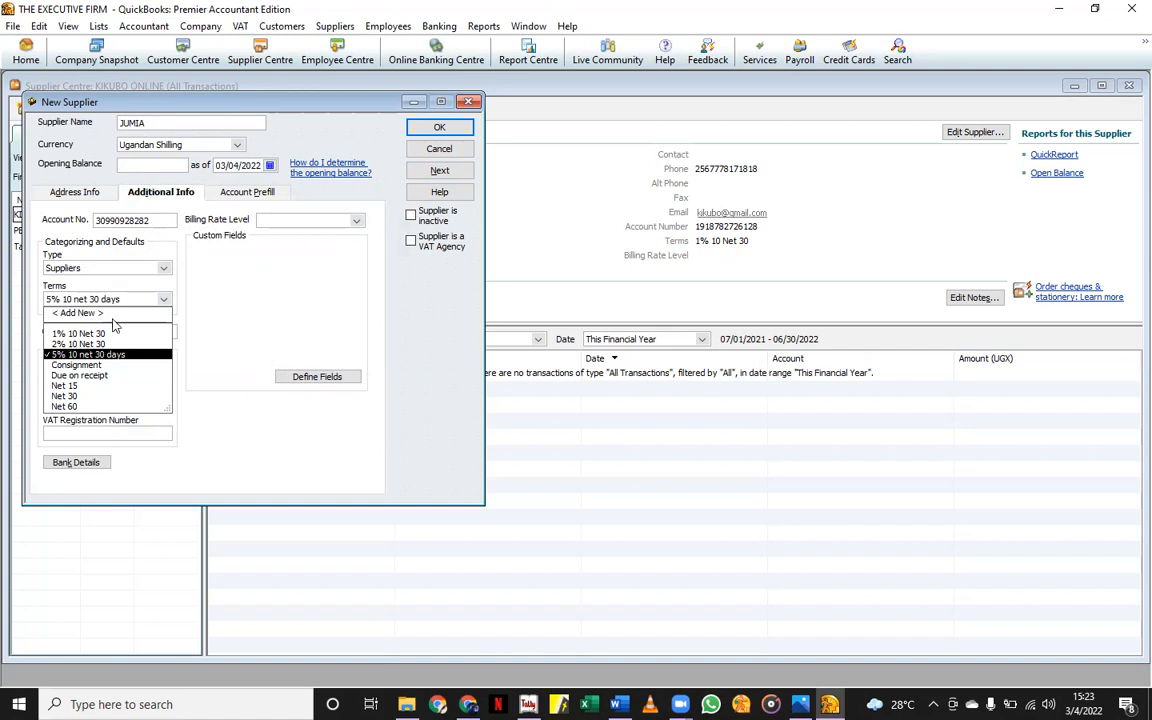
pyautogui.click(128, 300)
pyautogui.press('BackSpace')
pyautogui.press('BackSpace')
pyautogui.press('BackSpace')
pyautogui.press('BackSpace')
pyautogui.press('BackSpace')
pyautogui.press('BackSpace')
pyautogui.press('BackSpace')
pyautogui.press('BackSpace')
pyautogui.press('BackSpace')
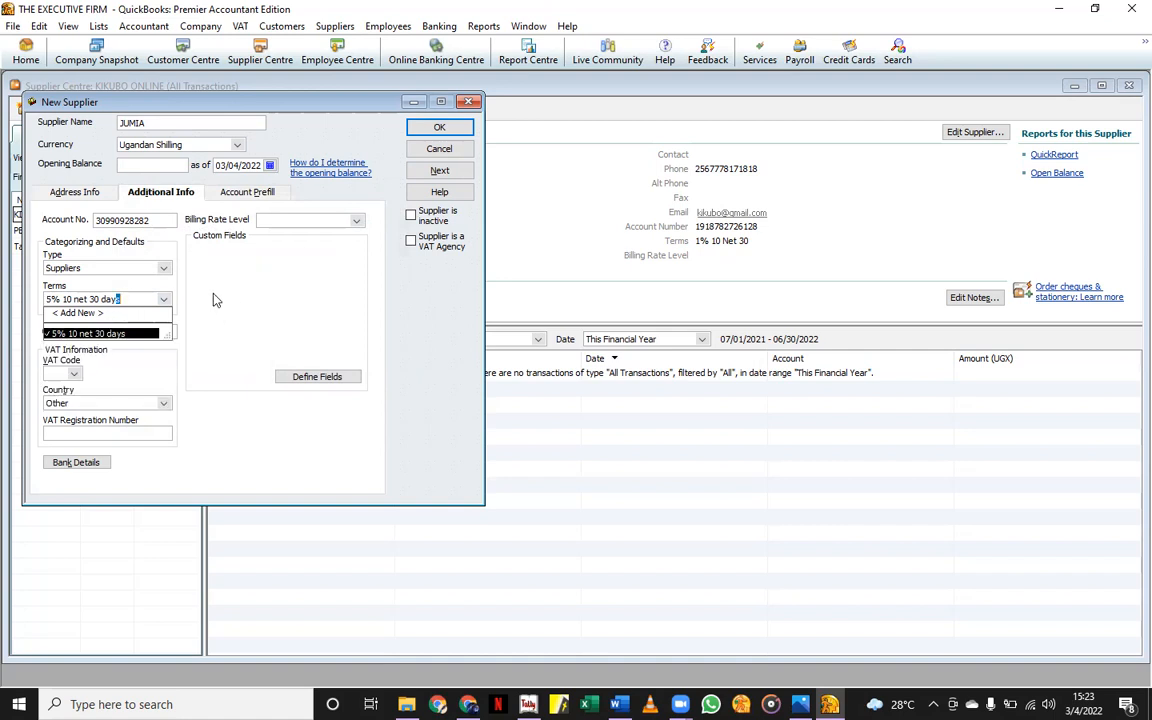
pyautogui.press('BackSpace')
pyautogui.press('BackSpace')
pyautogui.press('BackSpace')
pyautogui.press('BackSpace')
pyautogui.press('BackSpace')
pyautogui.press('BackSpace')
pyautogui.press('BackSpace')
pyautogui.press('BackSpace')
pyautogui.press('BackSpace')
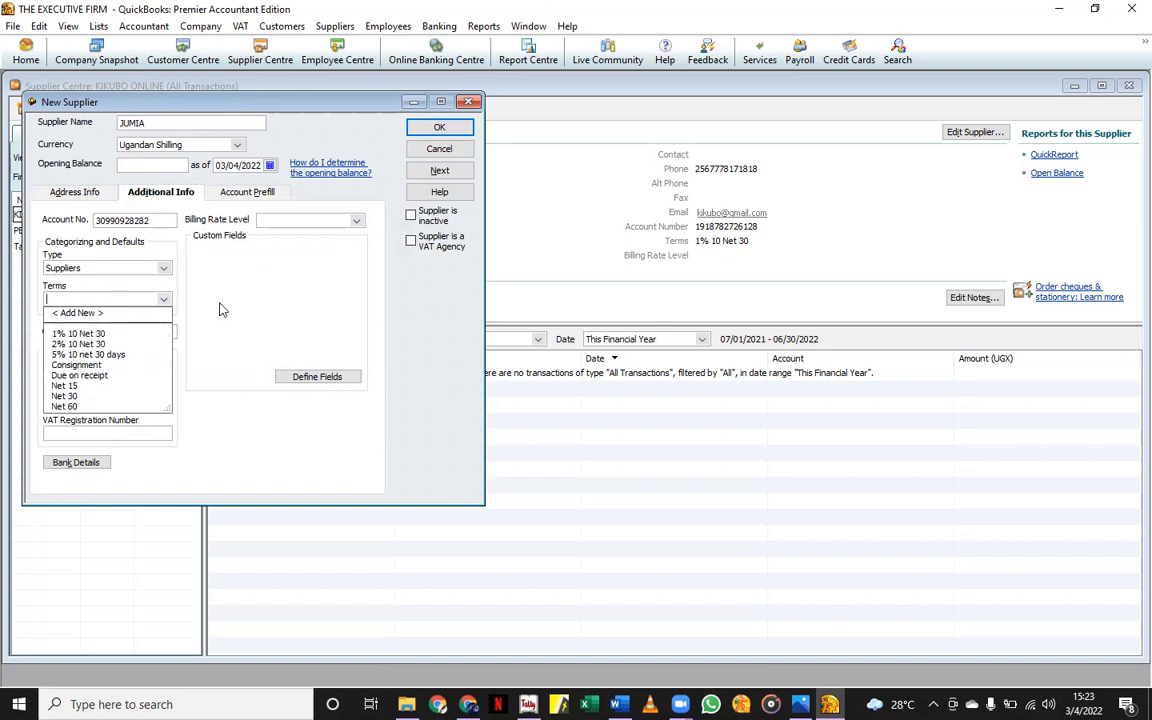
pyautogui.click(238, 344)
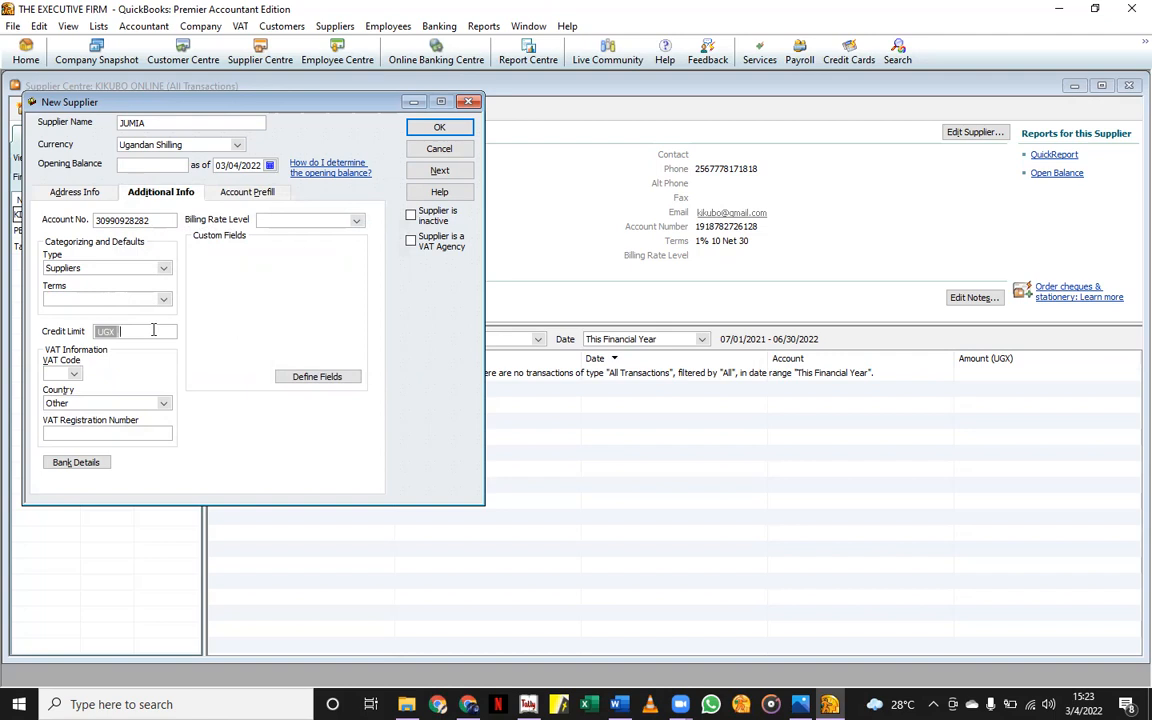
pyautogui.click(153, 330)
pyautogui.click(162, 299)
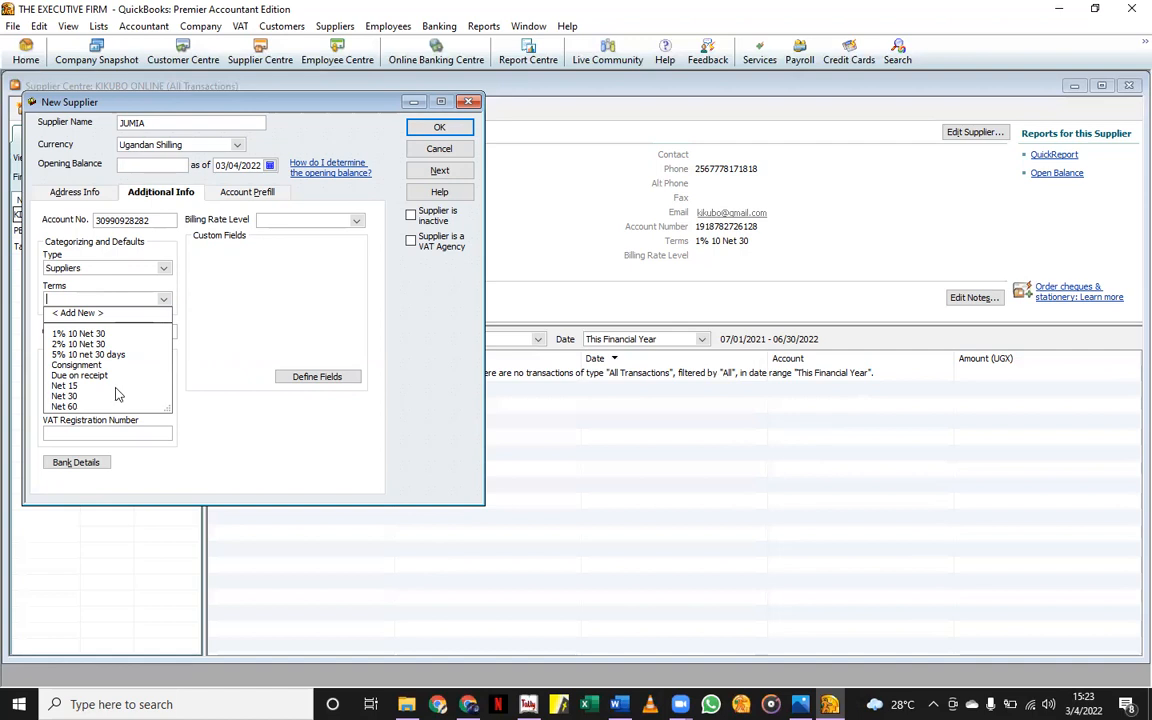
pyautogui.click(214, 338)
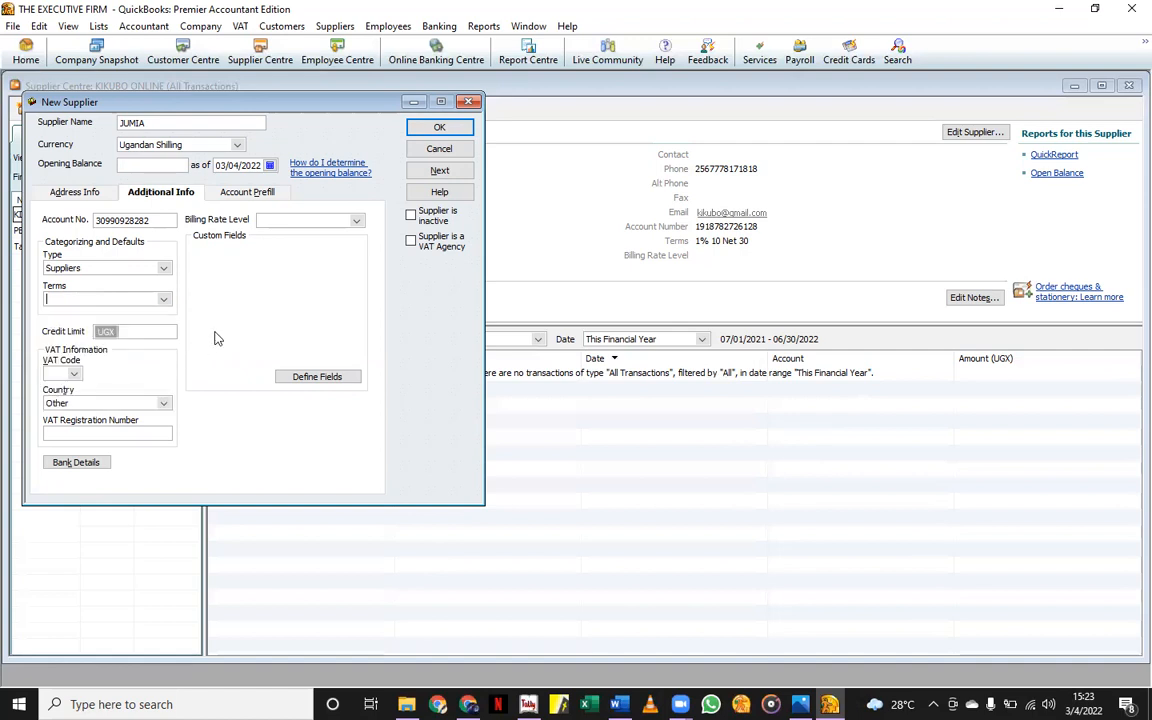
# Set JUMIA's VAT code to 18% and enter its VAT registration number, leaving billing rate level blank.
pyautogui.click(70, 375)
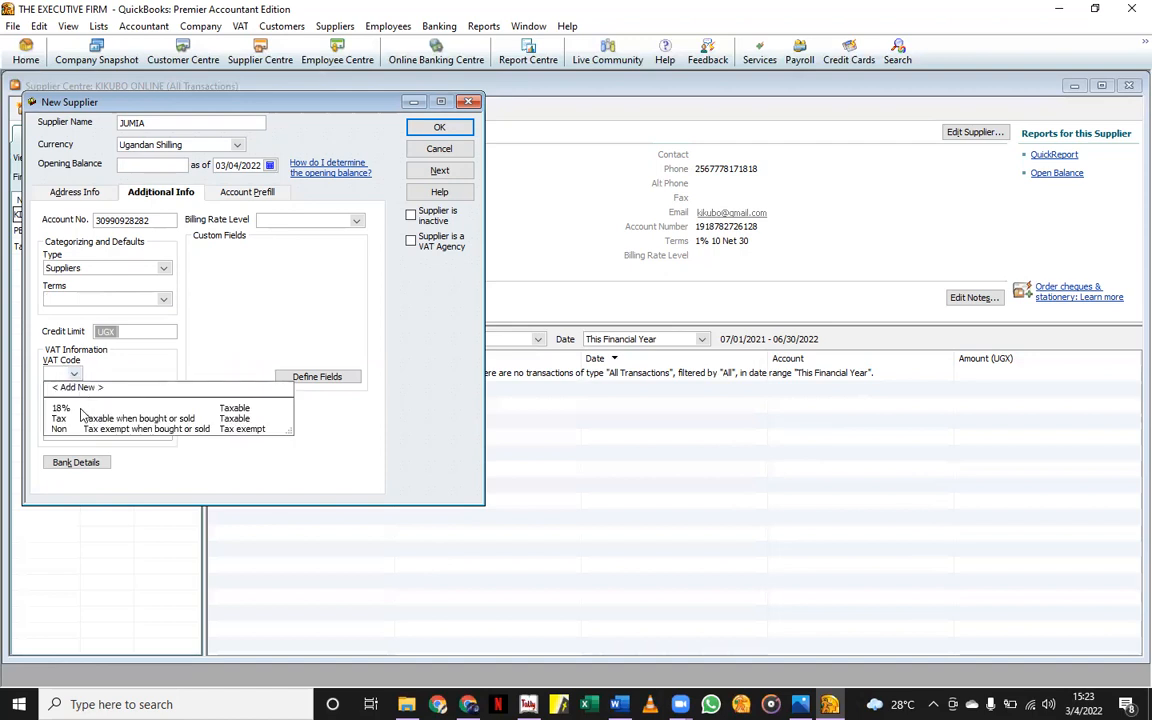
pyautogui.click(115, 418)
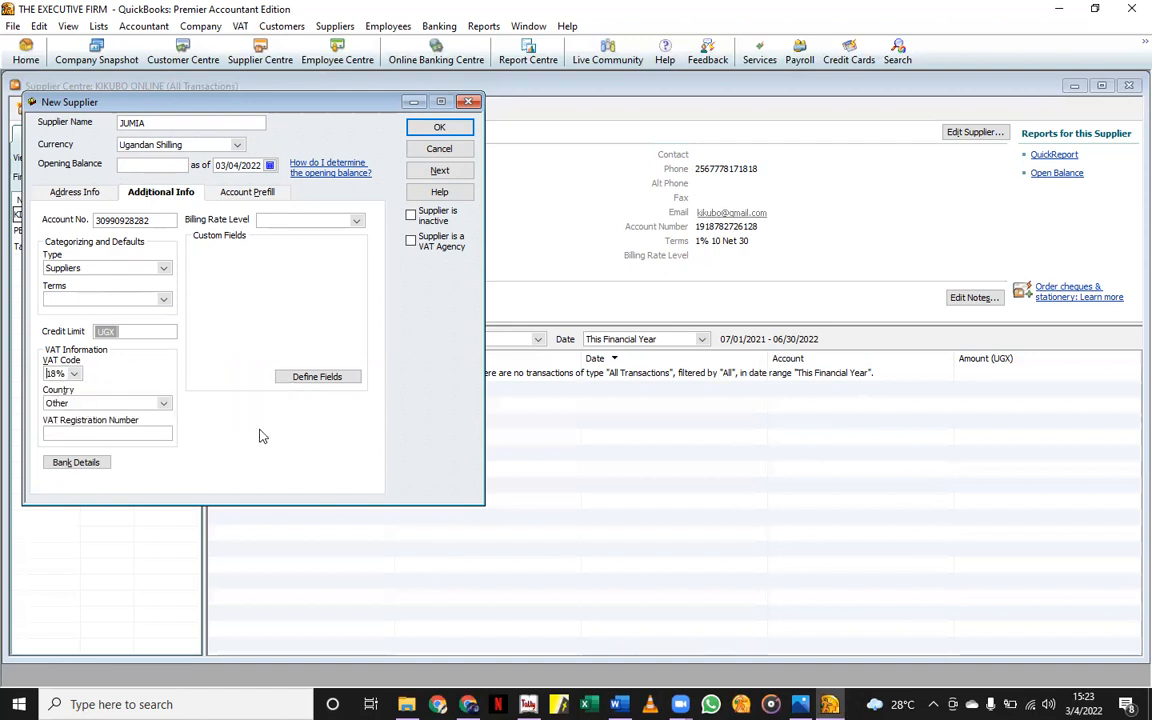
pyautogui.click(112, 433)
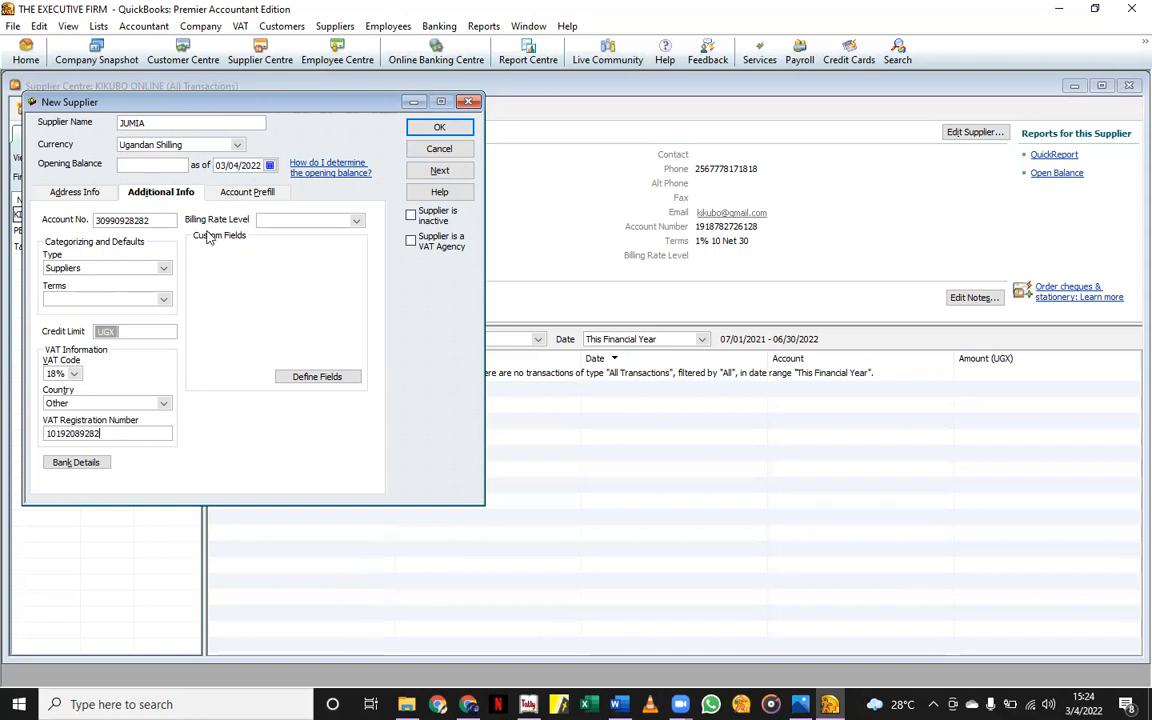
pyautogui.click(358, 221)
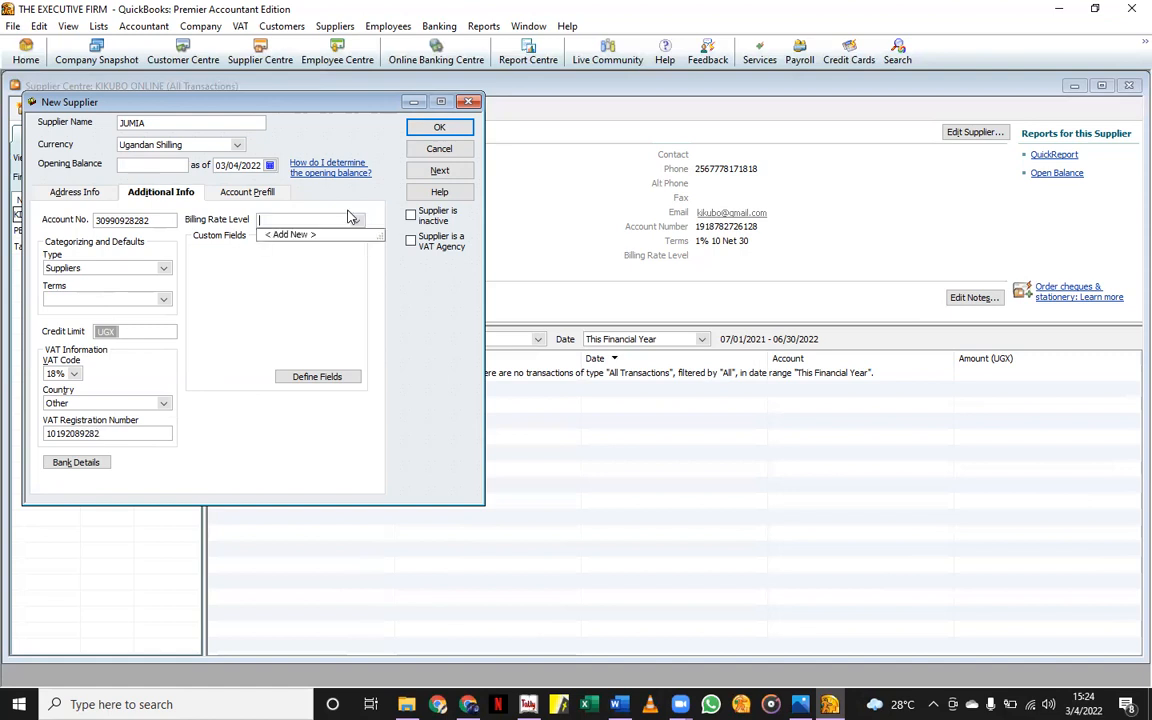
pyautogui.click(306, 236)
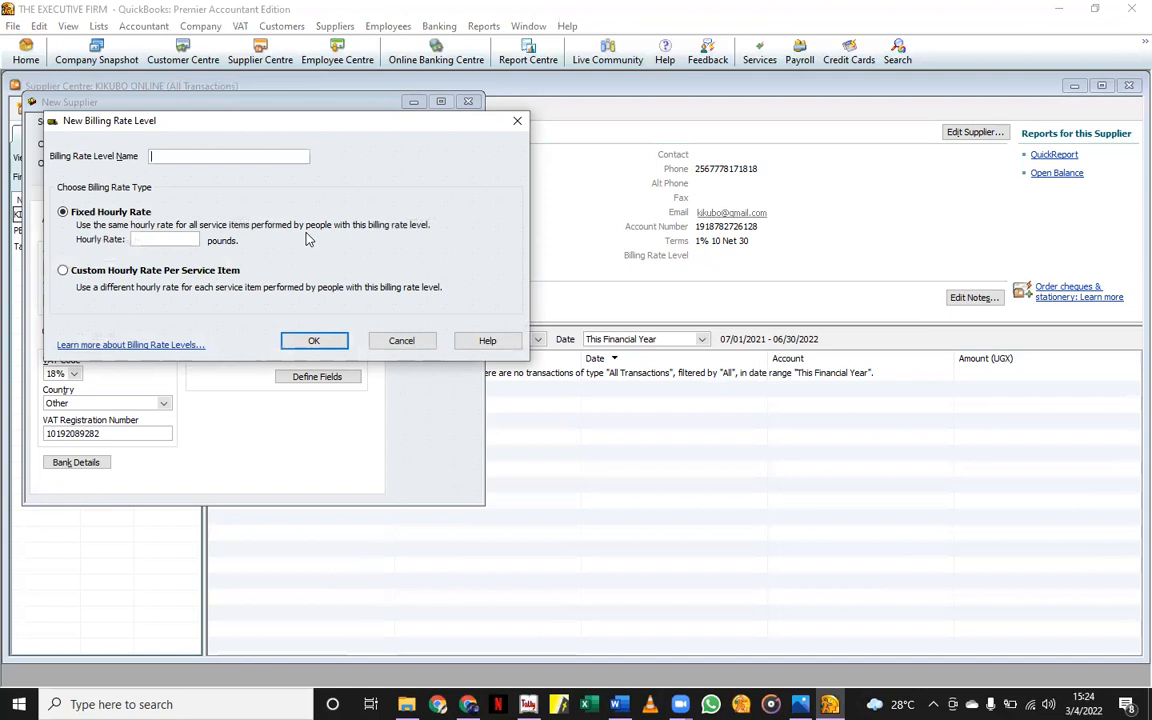
pyautogui.click(519, 124)
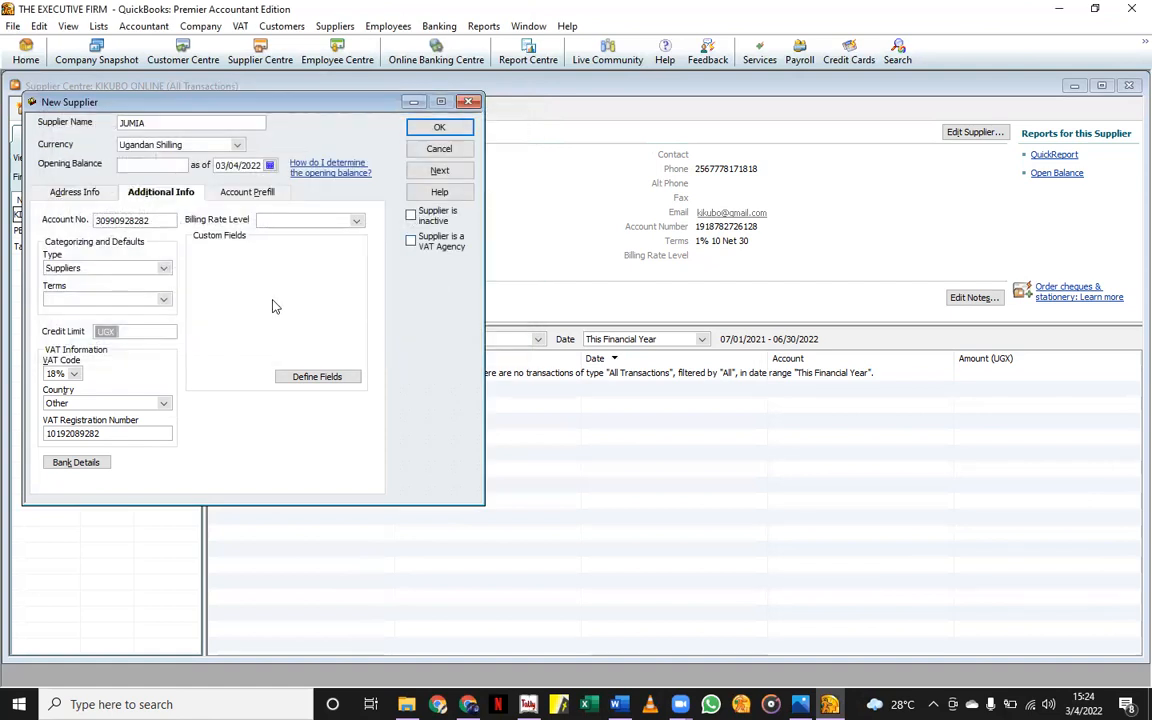
# Browse the Account Prefill account lists and leave all prefill accounts empty.
pyautogui.click(250, 196)
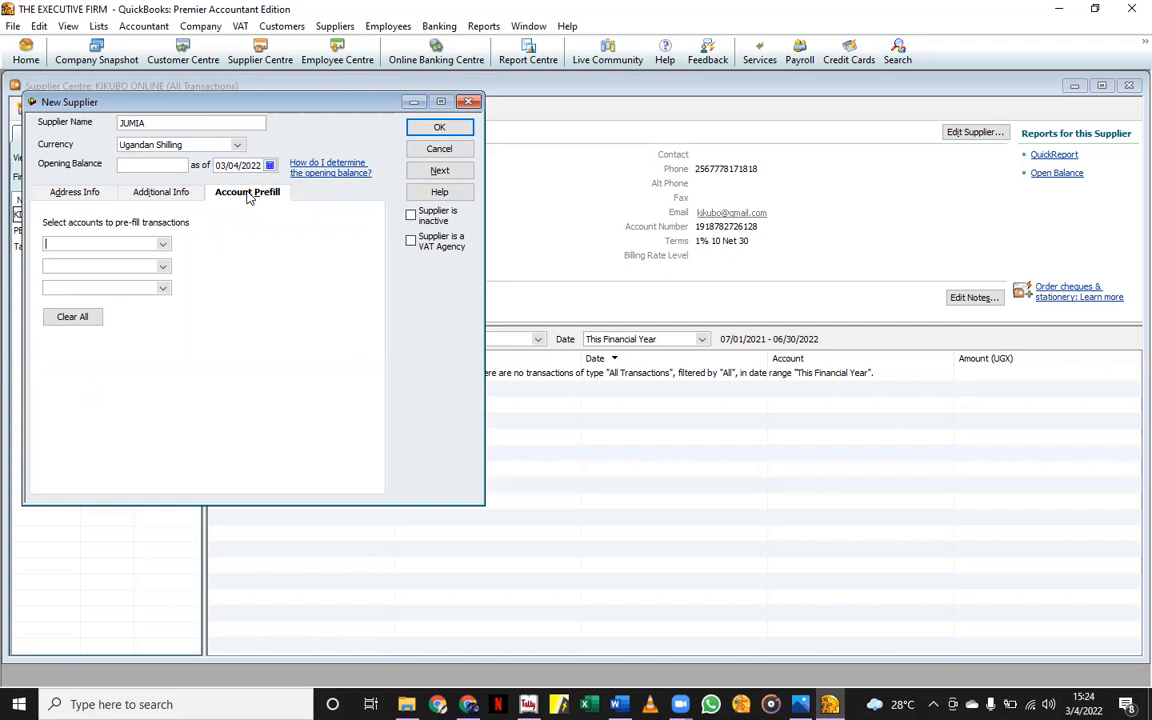
pyautogui.click(165, 245)
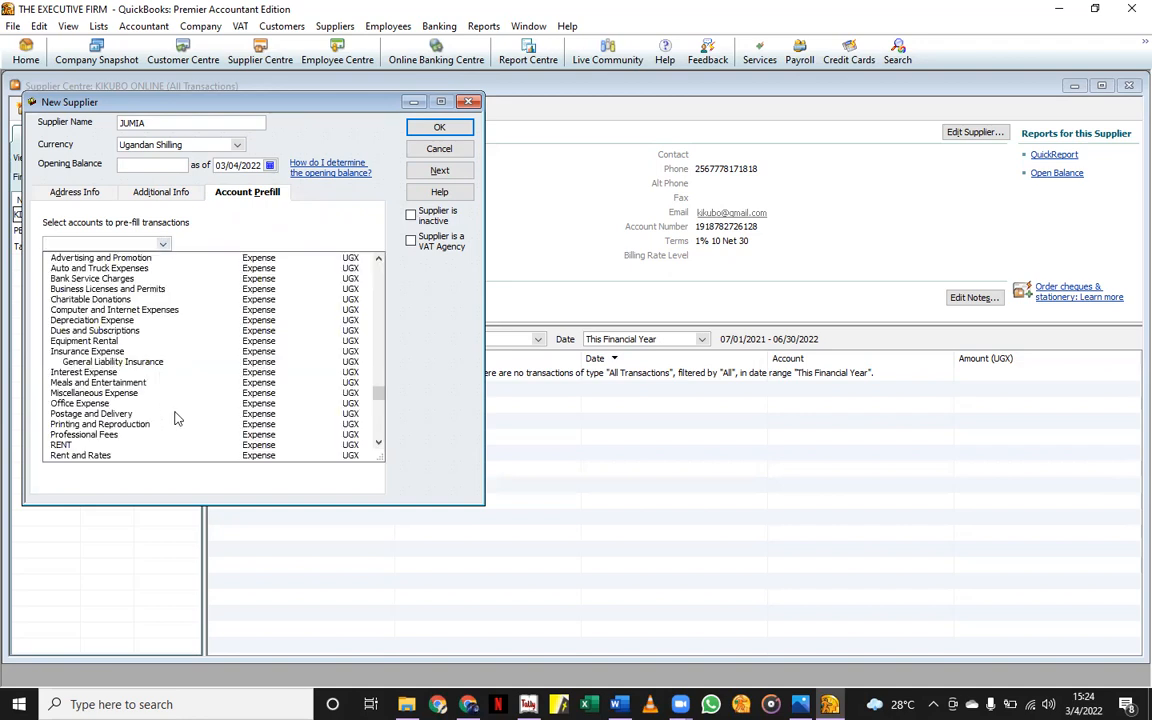
pyautogui.write('Staff Training')
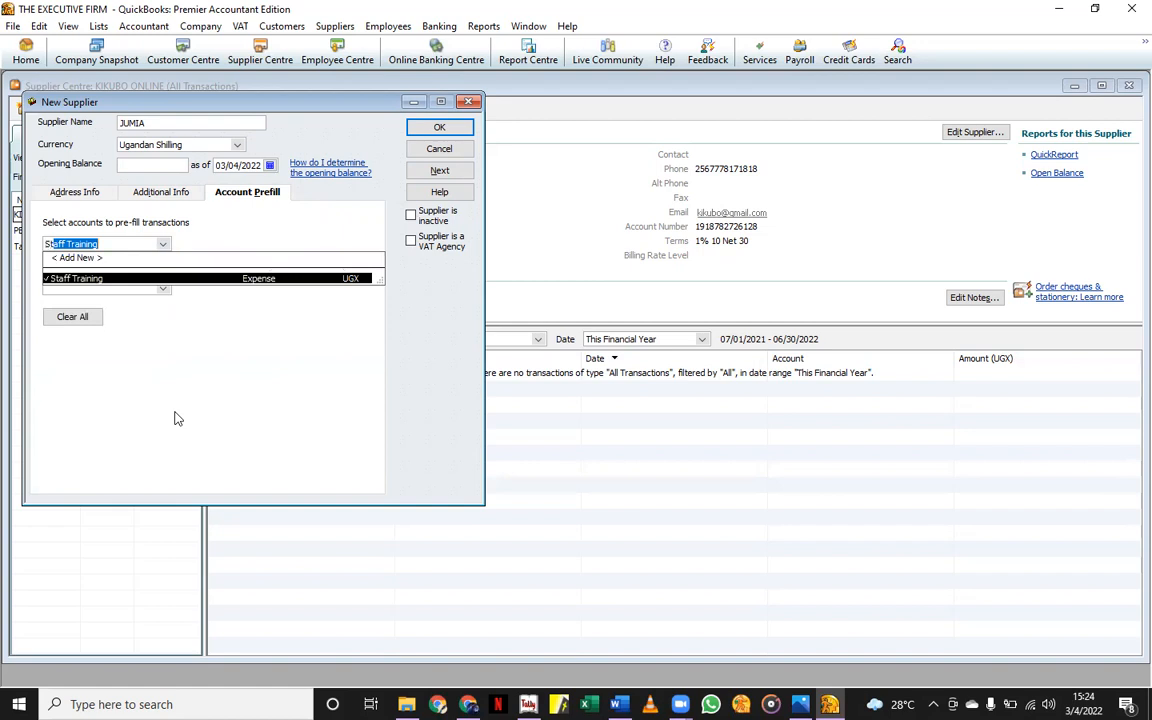
pyautogui.press('BackSpace')
pyautogui.press('BackSpace')
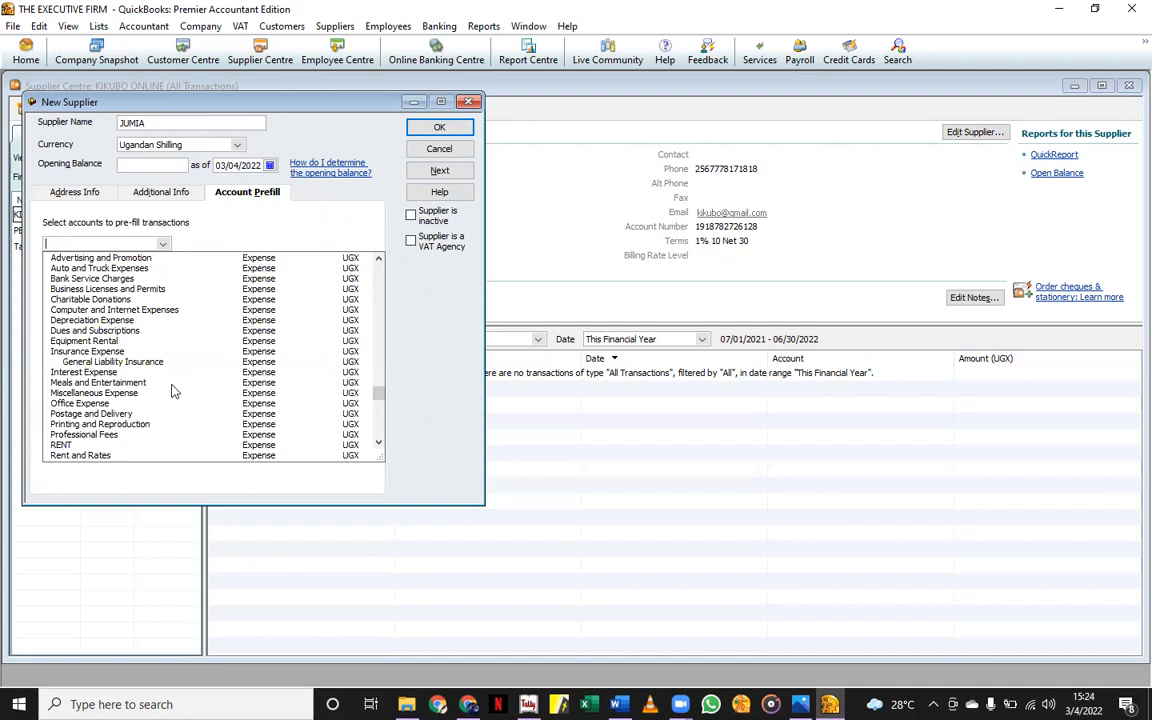
pyautogui.scroll(-4, 167, 378)
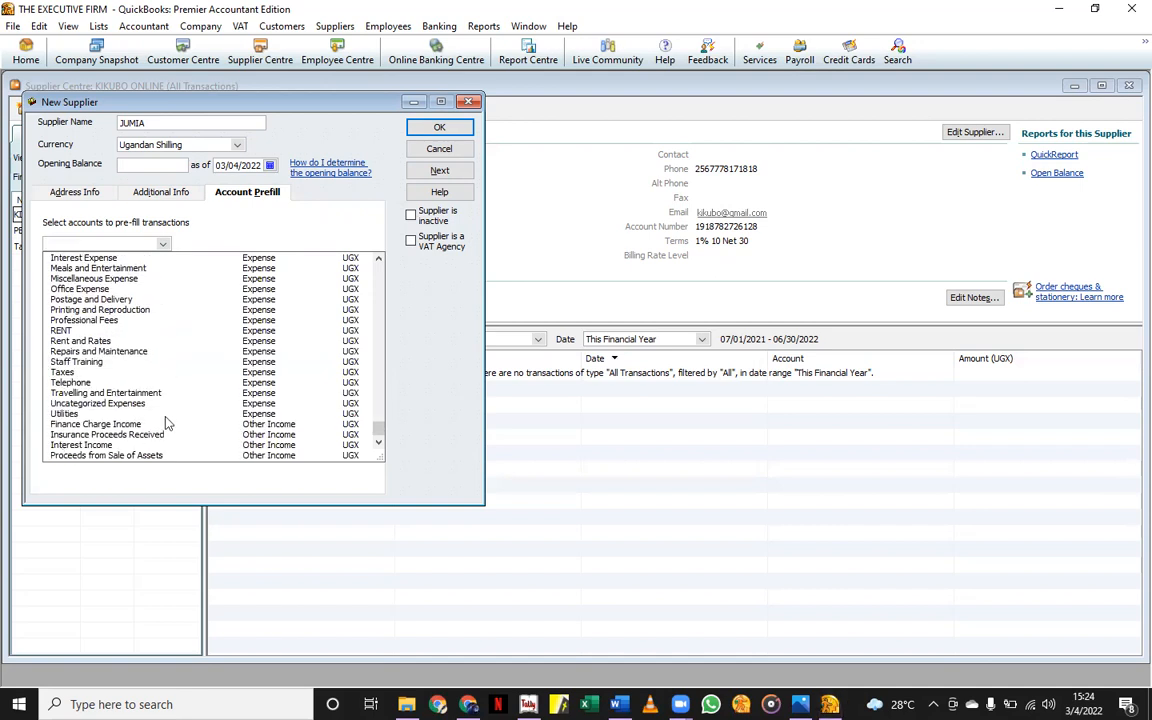
pyautogui.scroll(7, 160, 376)
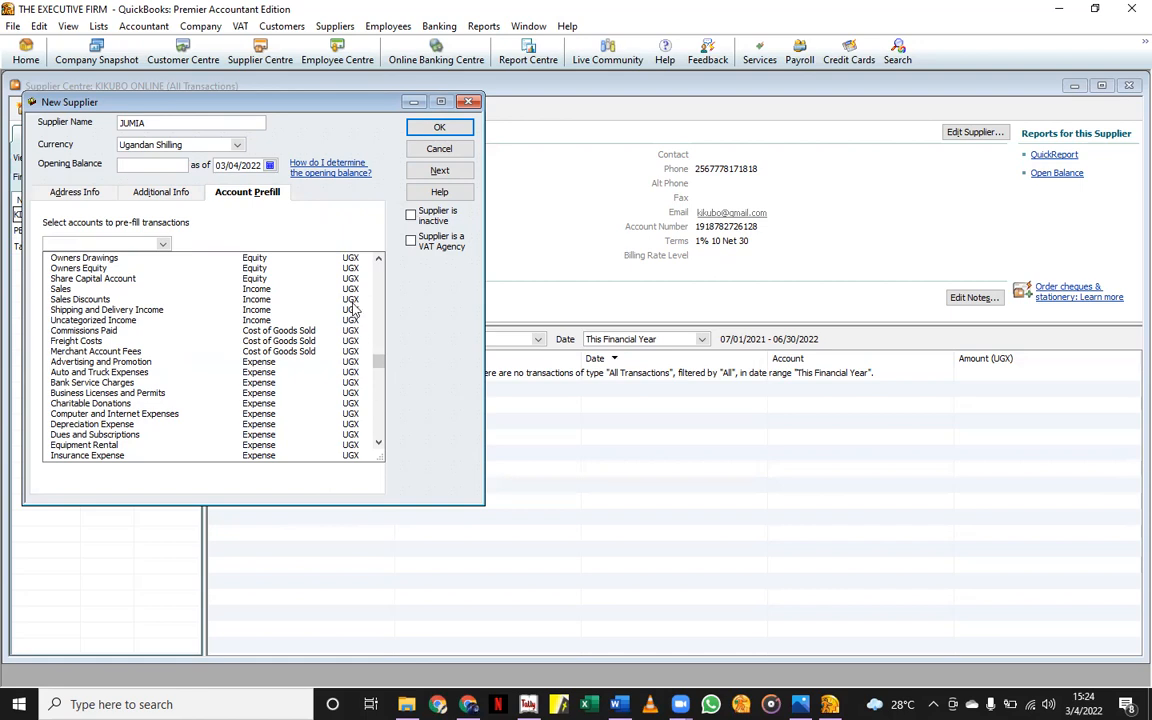
pyautogui.click(302, 212)
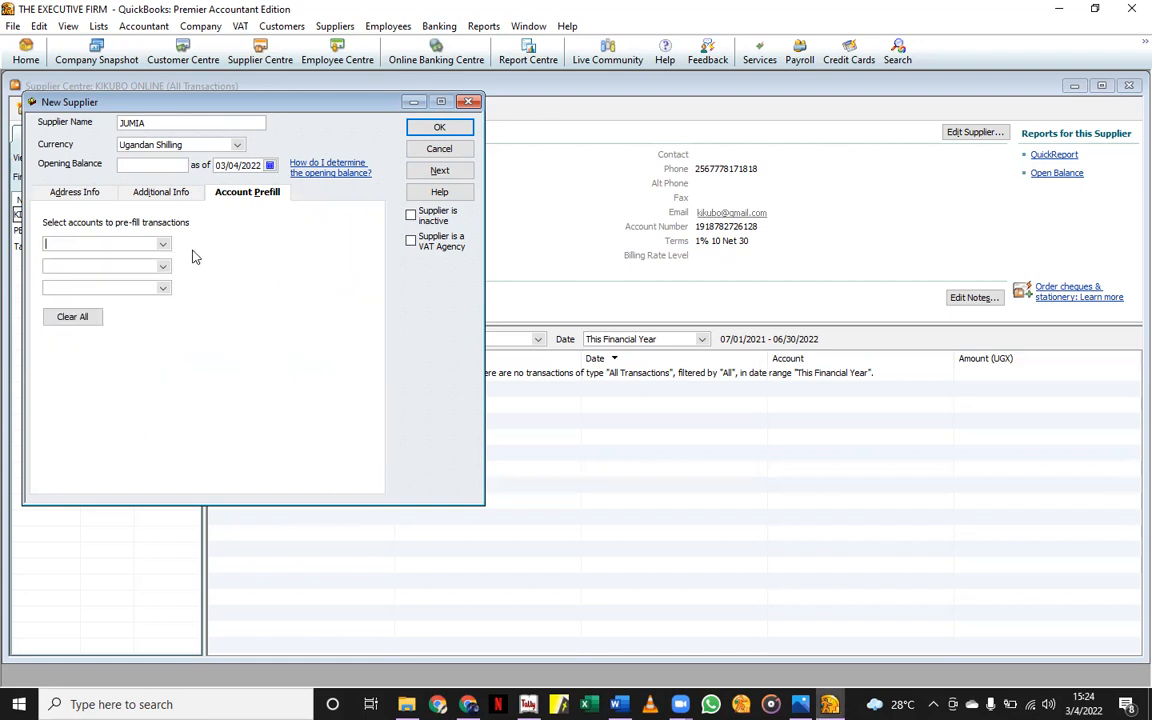
pyautogui.click(163, 268)
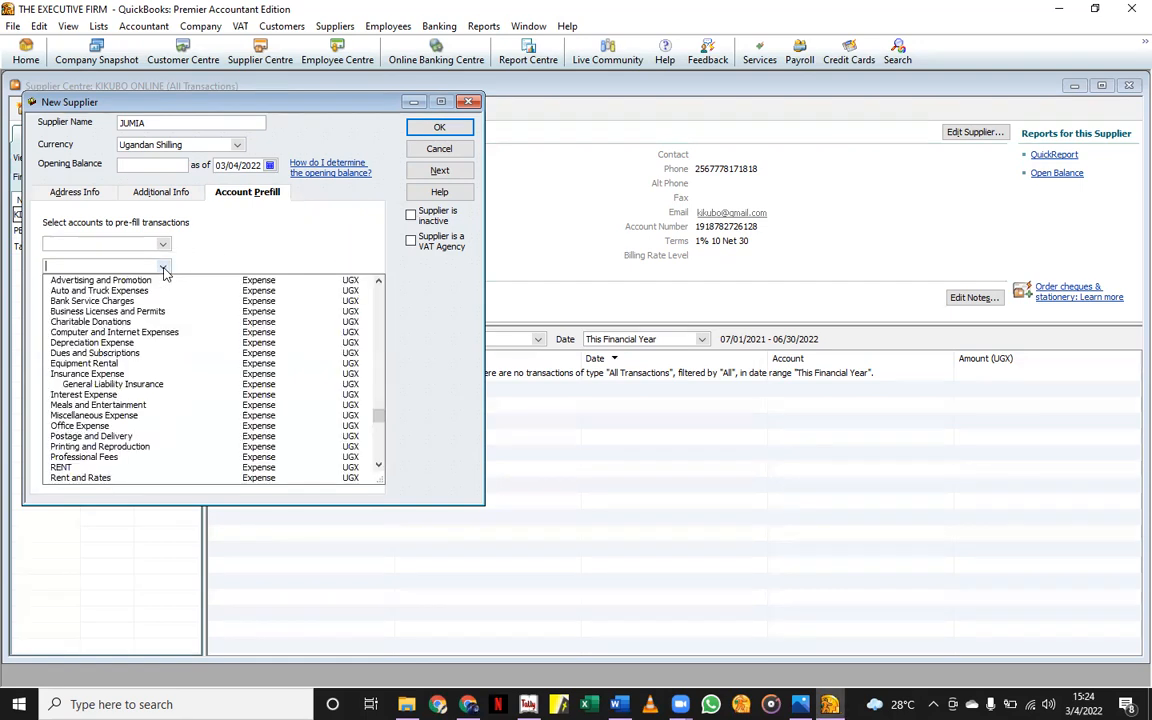
pyautogui.click(243, 258)
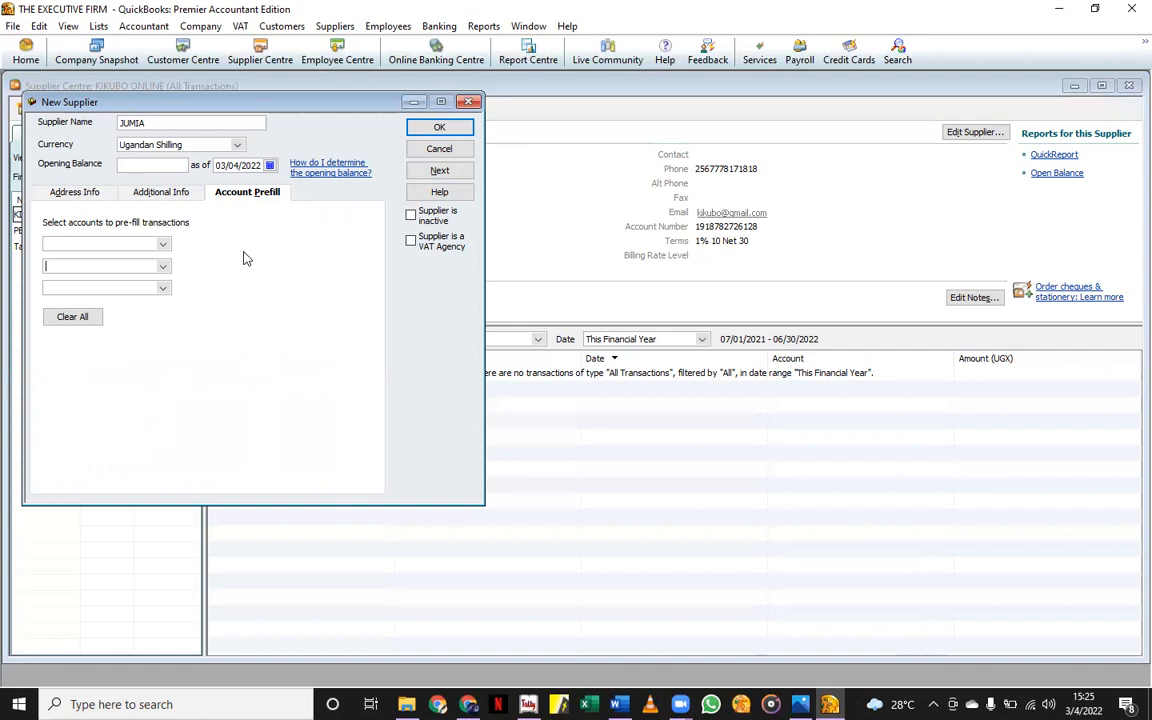
pyautogui.click(270, 166)
# Set JUMIA's opening balance date to 07/01/2021 and save the supplier.
pyautogui.click(222, 181)
pyautogui.click(222, 181)
pyautogui.click(222, 181)
pyautogui.click(222, 181)
pyautogui.click(222, 181)
pyautogui.click(222, 181)
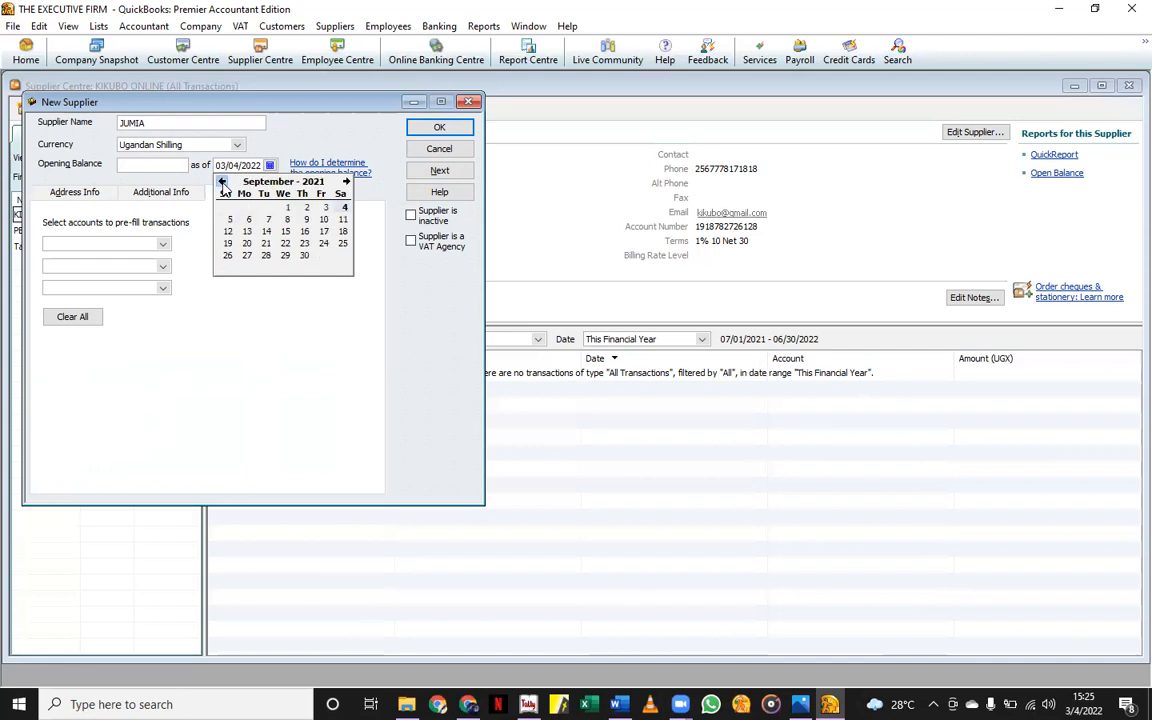
pyautogui.click(222, 181)
pyautogui.click(222, 181)
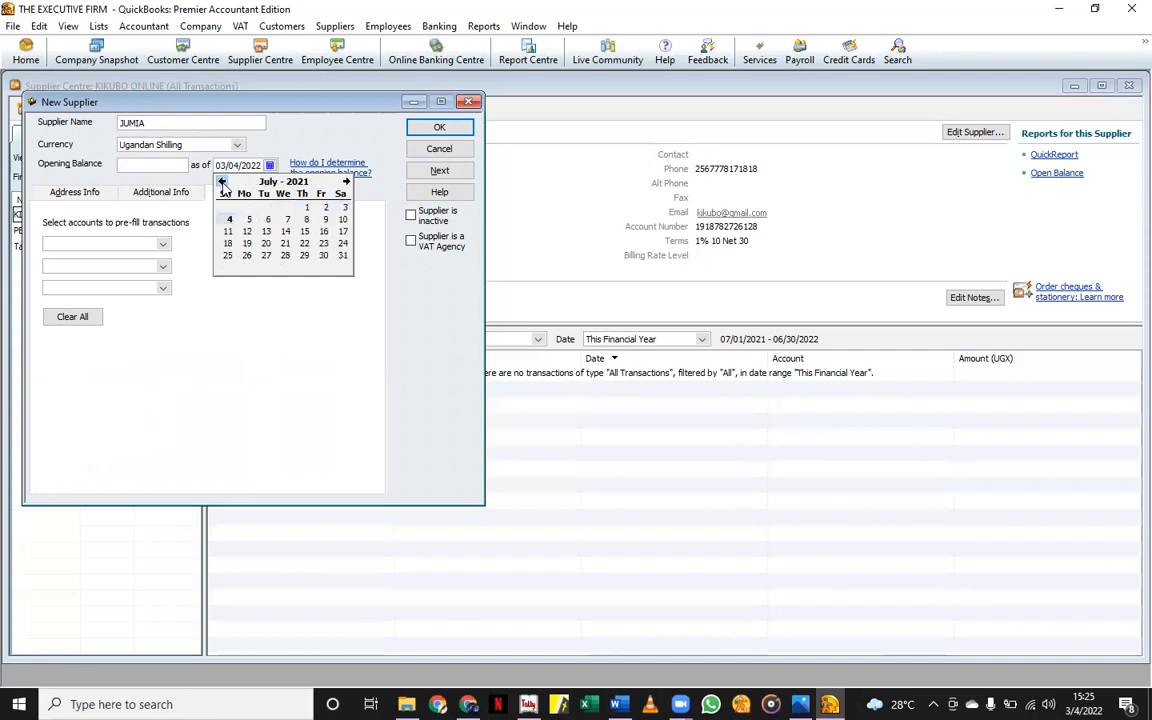
pyautogui.click(306, 208)
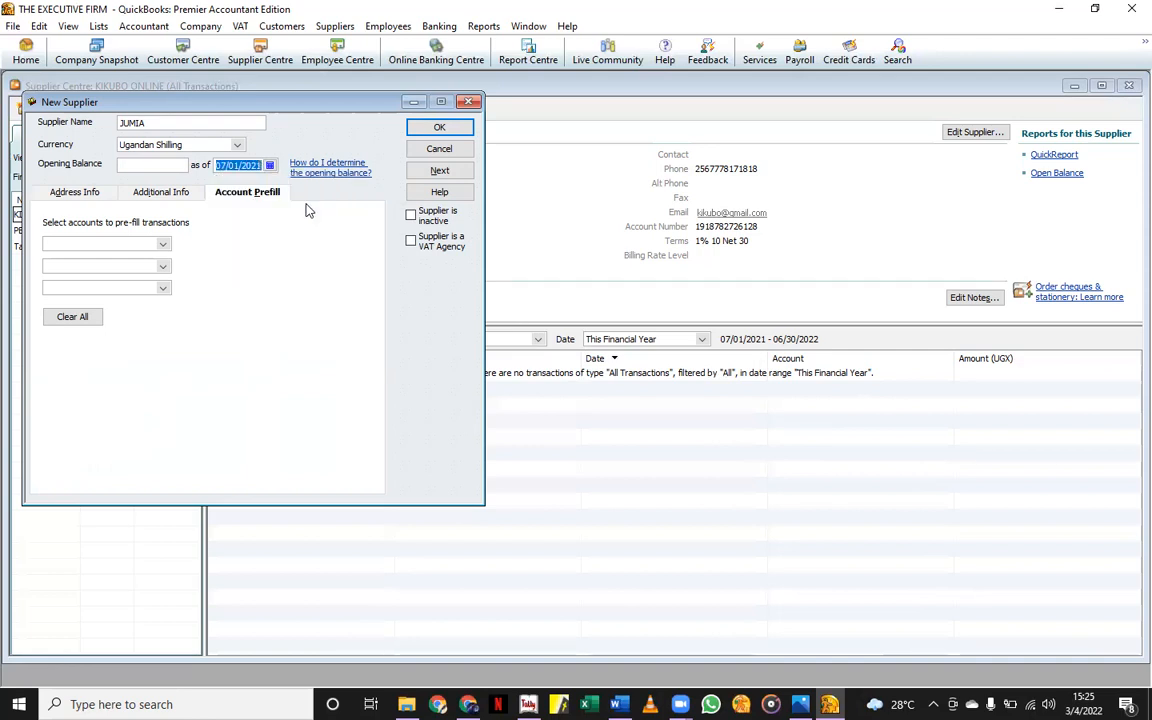
pyautogui.click(158, 166)
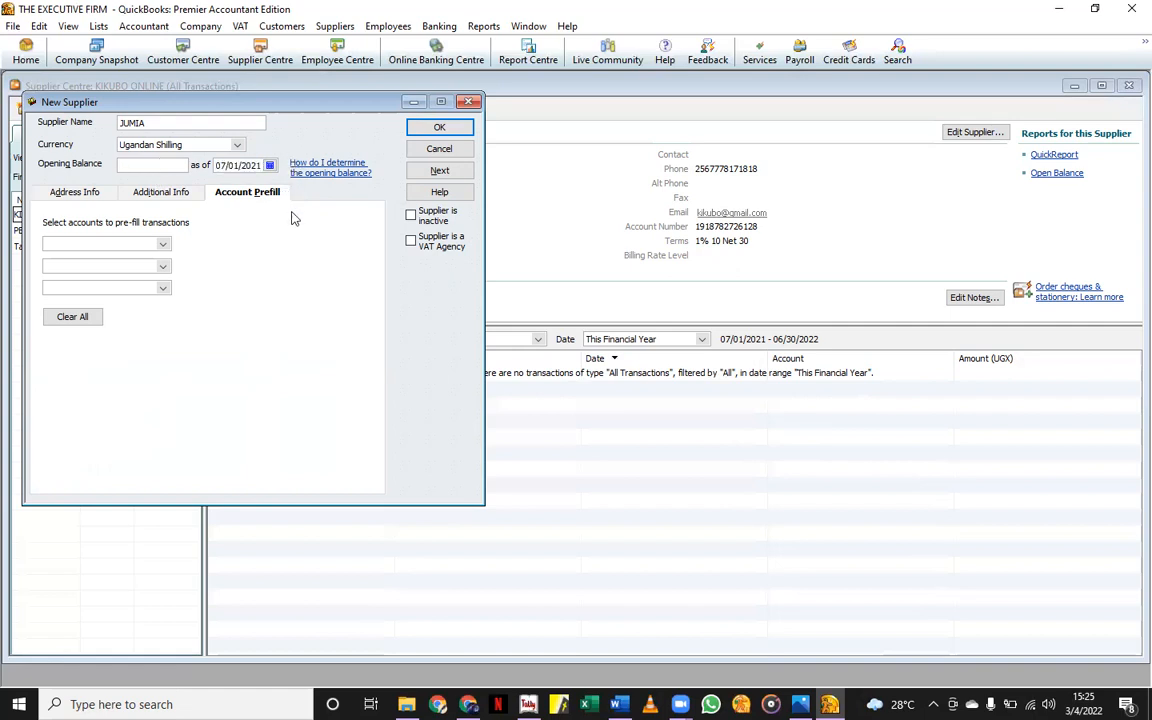
pyautogui.click(437, 129)
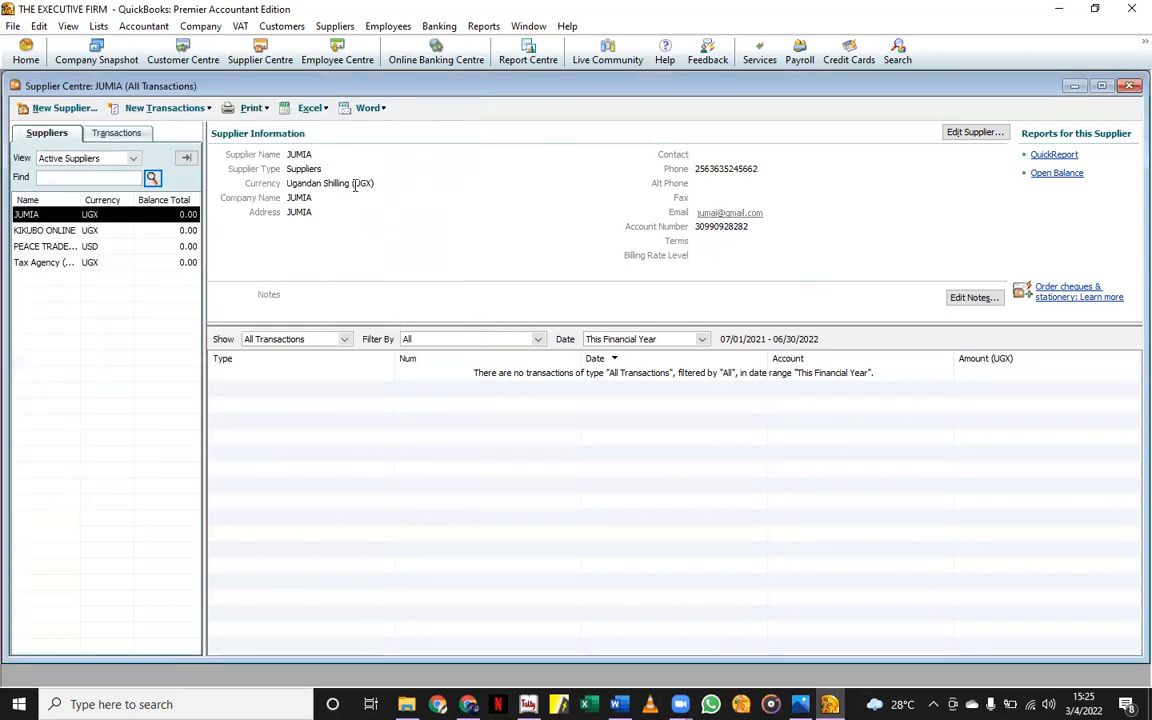
# Start another new supplier and enter the supplier's full name.
pyautogui.click(50, 107)
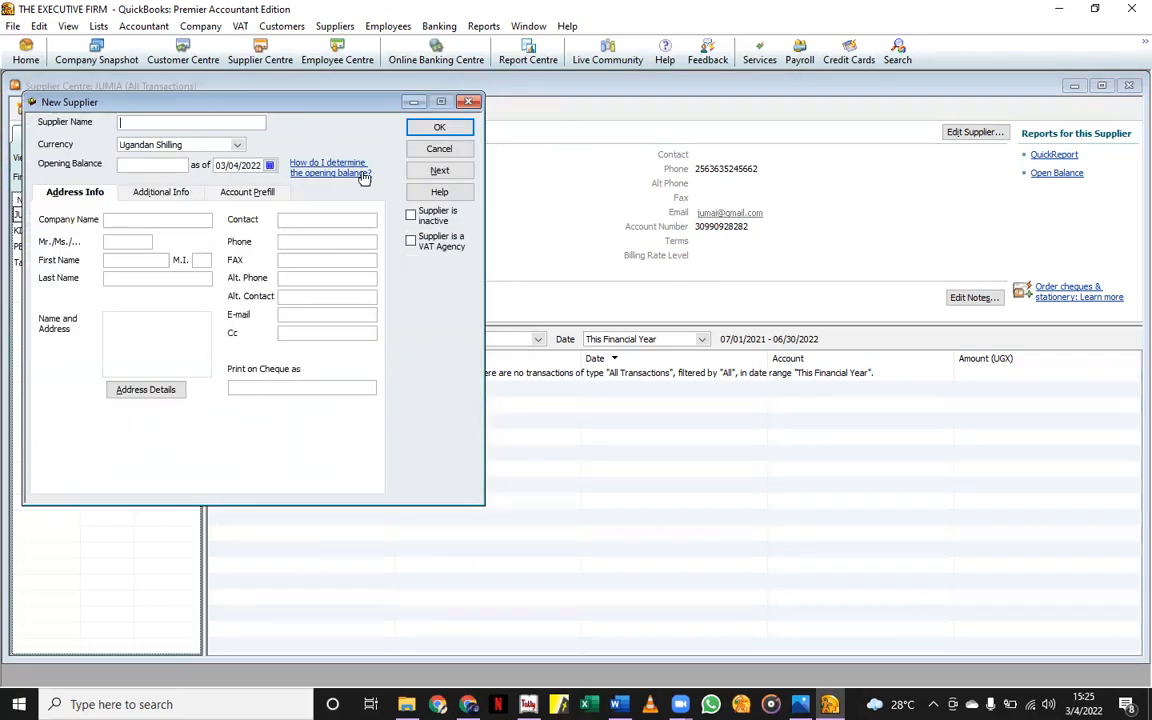
pyautogui.click(238, 145)
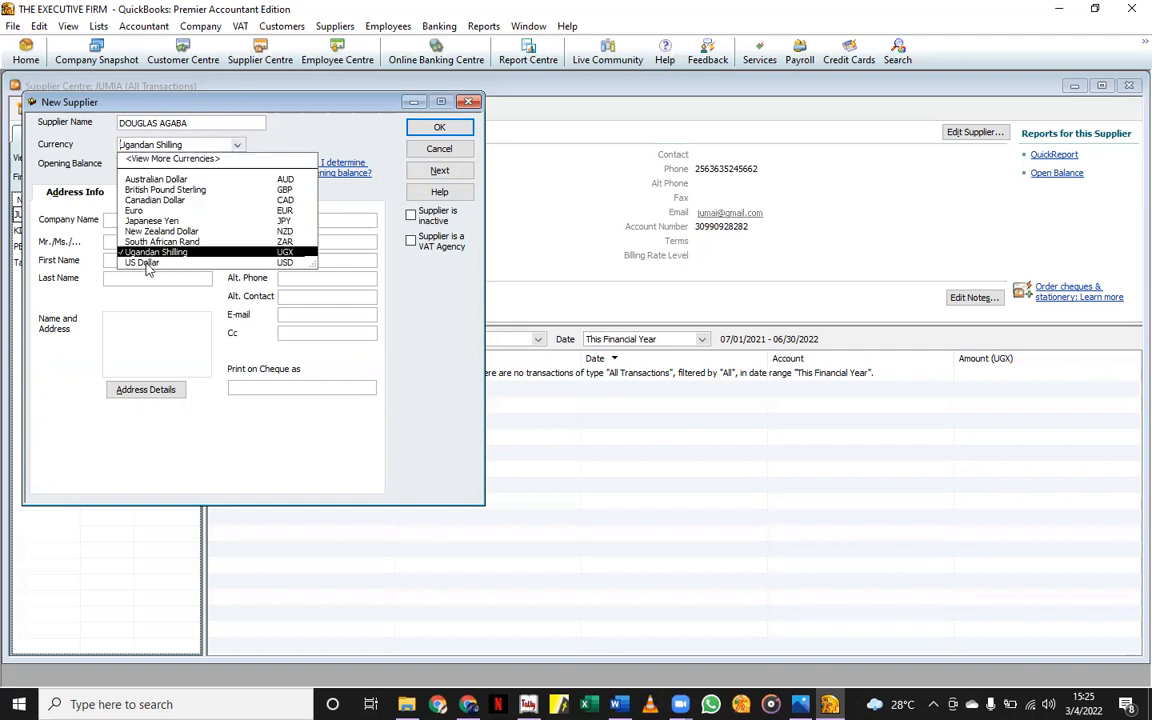
pyautogui.click(135, 210)
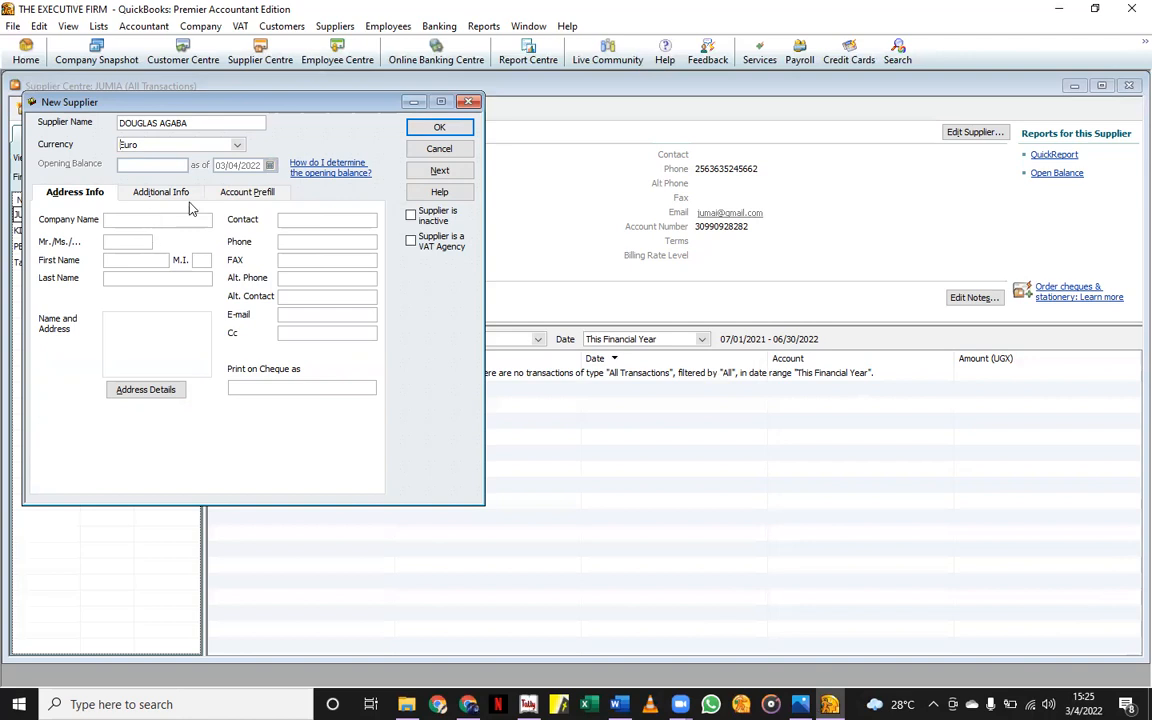
pyautogui.click(239, 146)
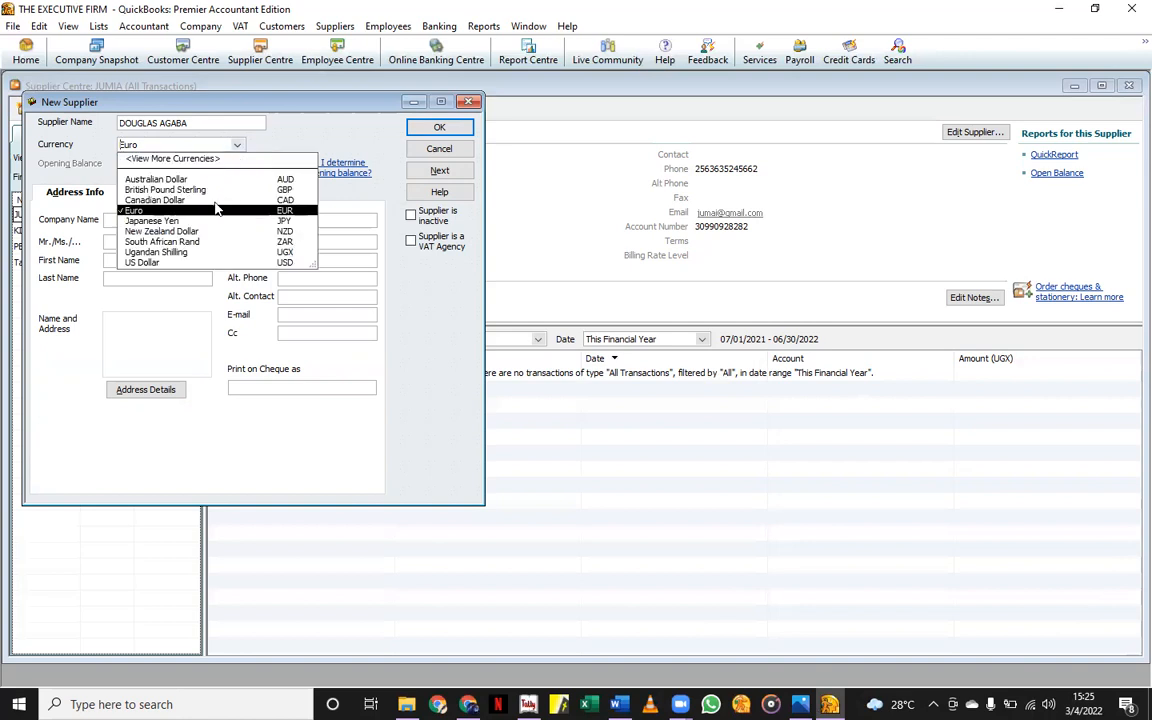
pyautogui.click(160, 252)
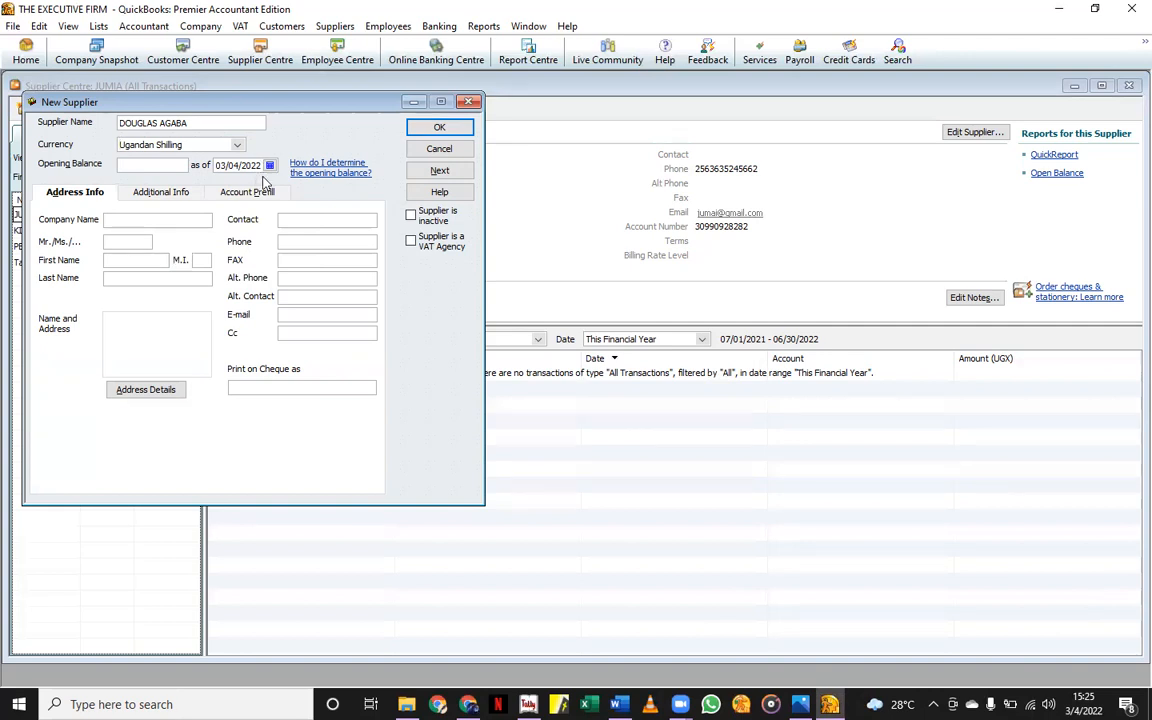
# Set the opening balance date to 08/02/2021 and the currency to US Dollar.
pyautogui.click(269, 165)
pyautogui.click(222, 182)
pyautogui.click(222, 182)
pyautogui.click(222, 182)
pyautogui.click(222, 182)
pyautogui.click(222, 182)
pyautogui.click(222, 182)
pyautogui.click(222, 182)
pyautogui.click(222, 182)
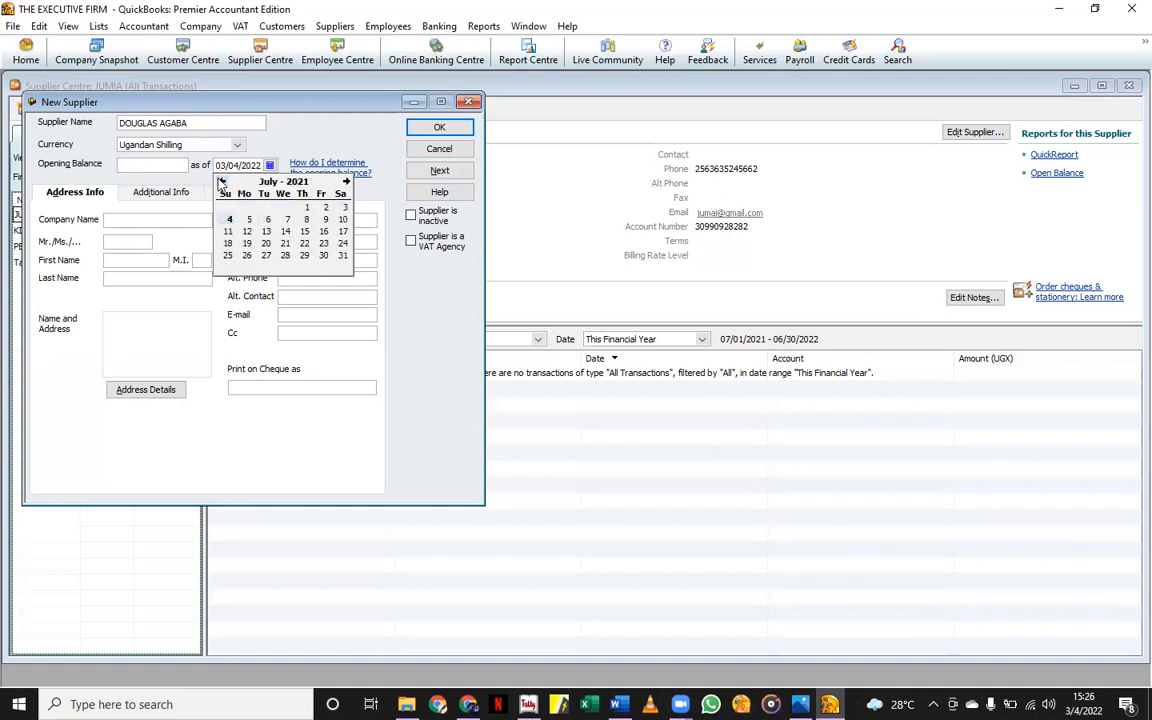
pyautogui.click(346, 181)
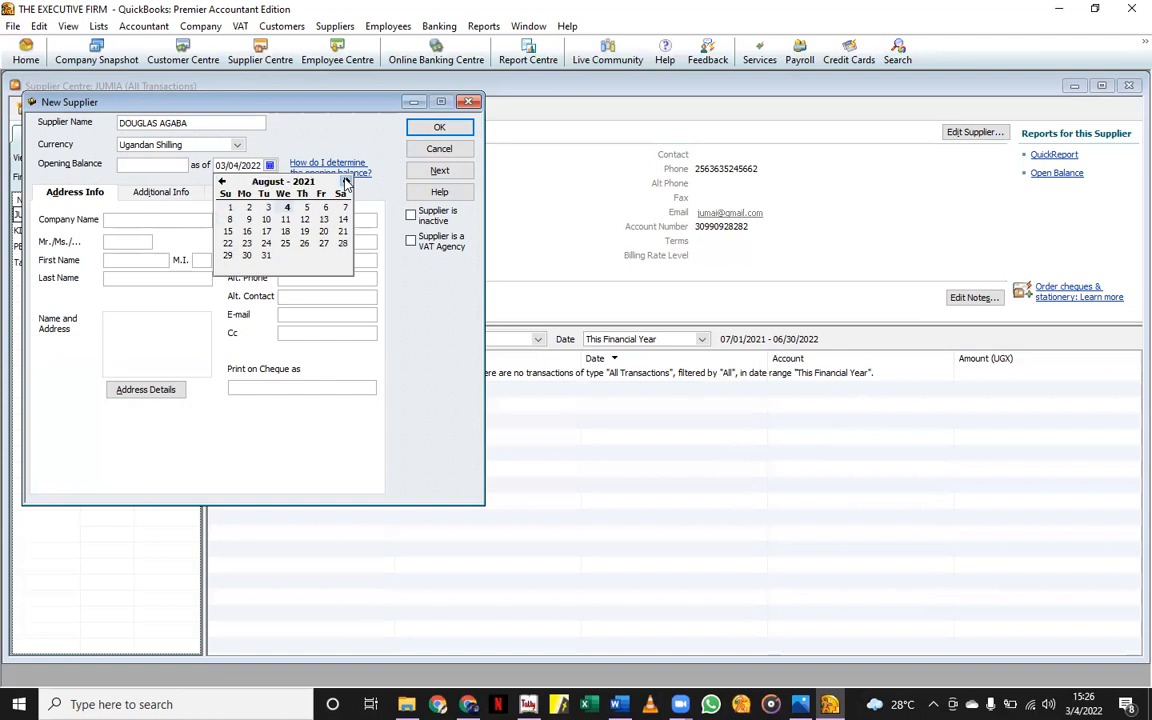
pyautogui.click(240, 208)
pyautogui.click(214, 143)
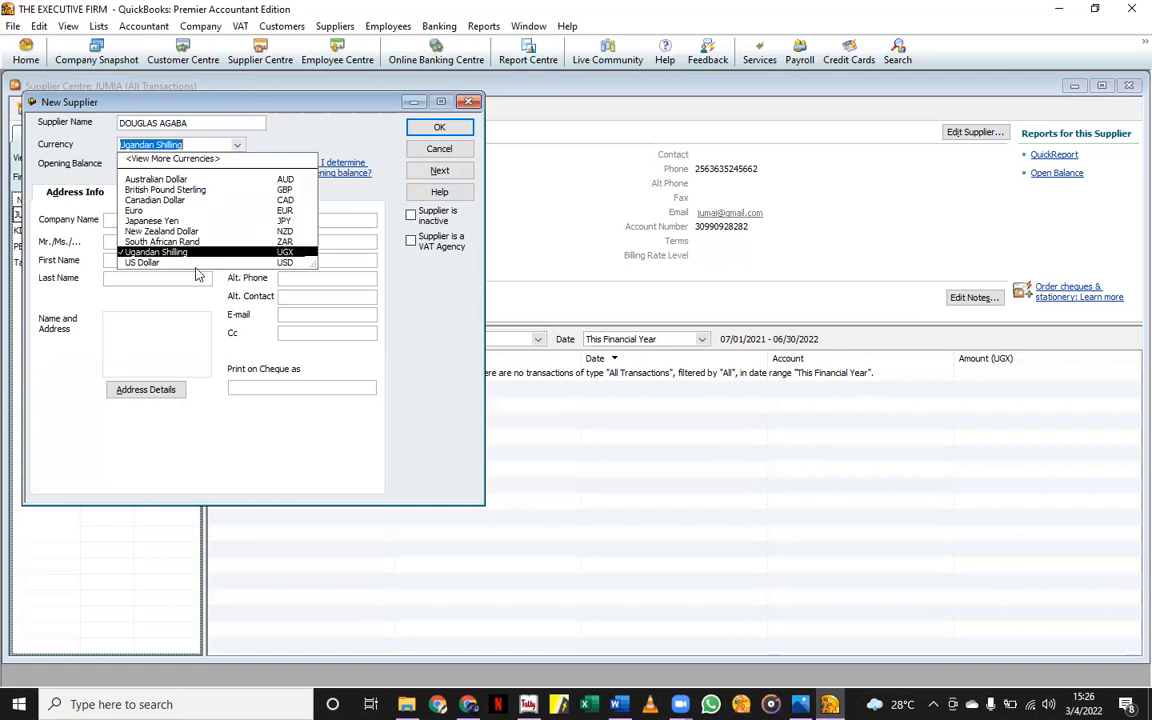
pyautogui.click(153, 261)
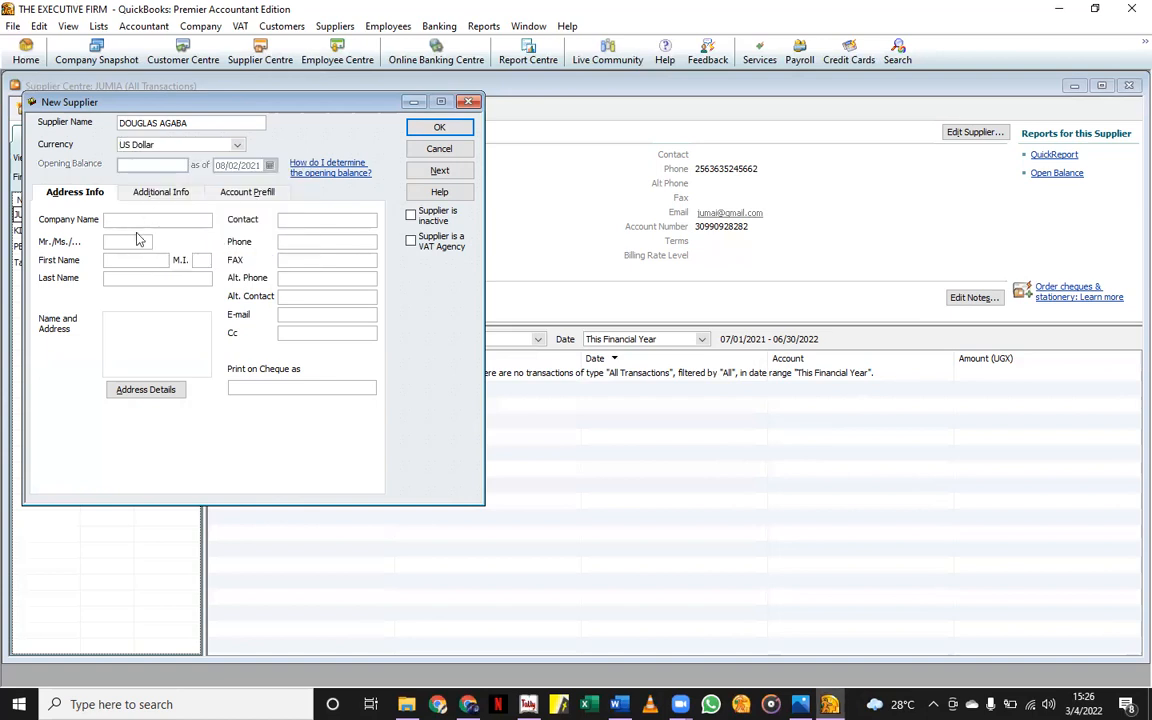
# Enter the supplier's title MR and first and last names, filling the contact from them.
pyautogui.write('MR')
pyautogui.click(121, 258)
pyautogui.click(148, 277)
pyautogui.click(172, 326)
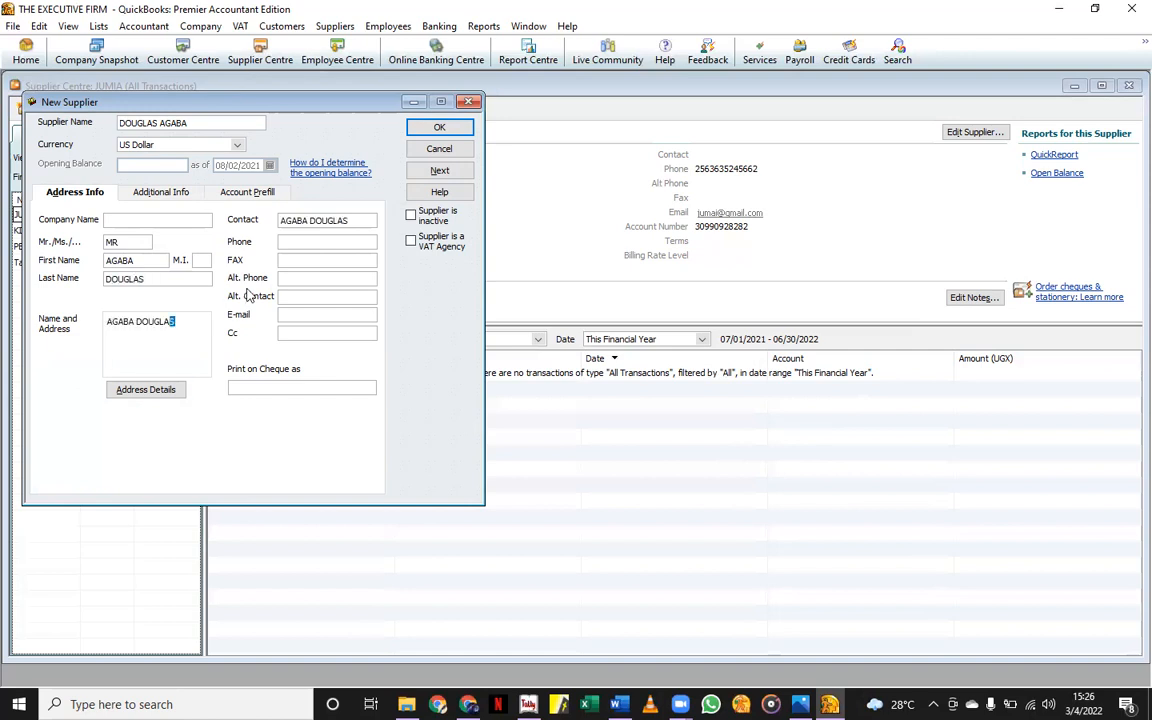
# Fill in the supplier's phone number, e-mail address and name to print on cheques.
pyautogui.click(289, 242)
pyautogui.click(329, 317)
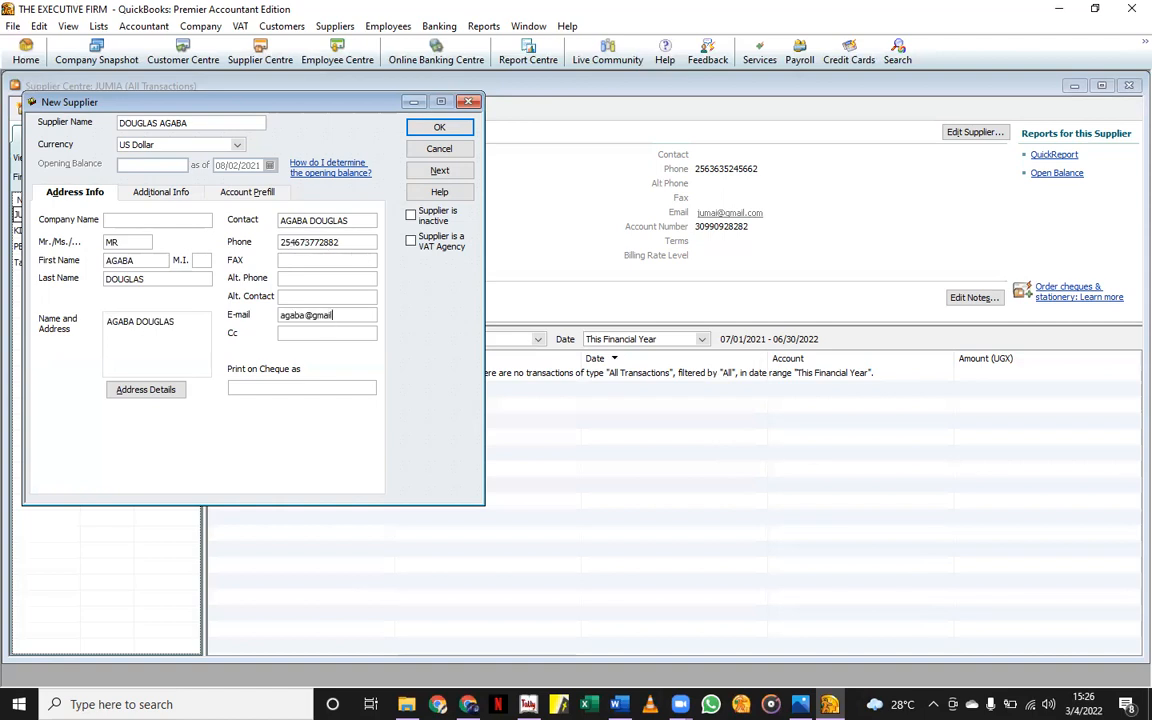
pyautogui.click(254, 384)
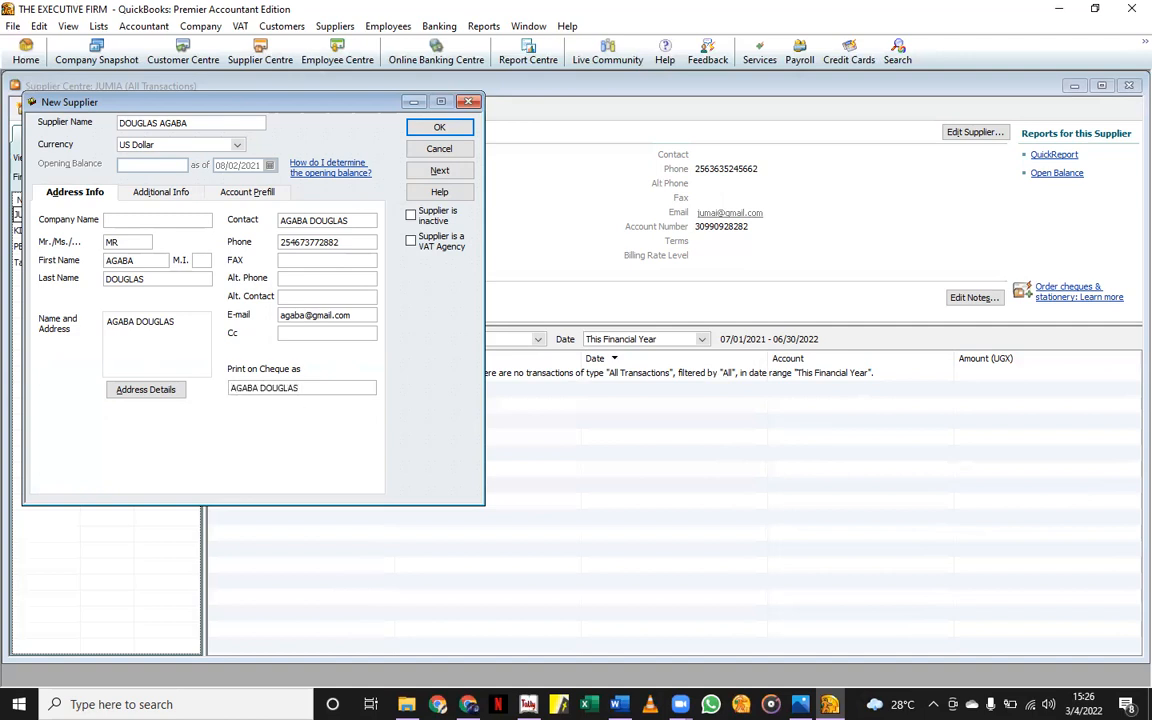
pyautogui.click(153, 184)
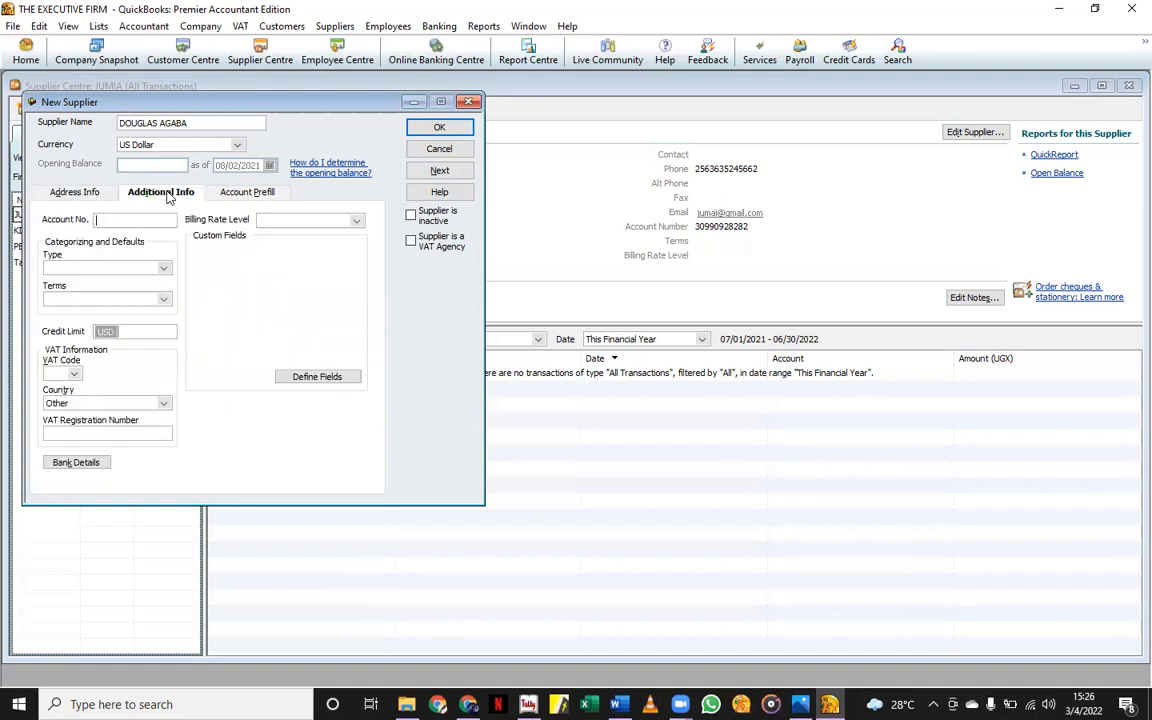
# Set supplier type Suppliers and VAT code 18%, enter the VAT registration number, and save.
pyautogui.click(166, 269)
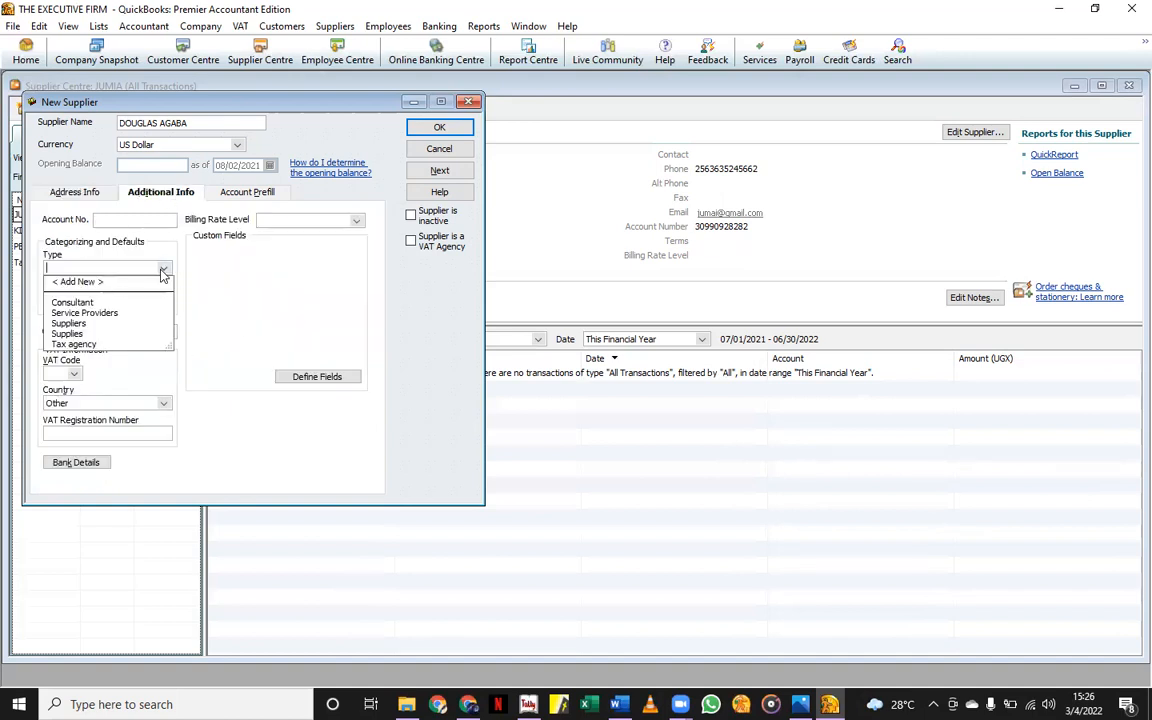
pyautogui.click(70, 323)
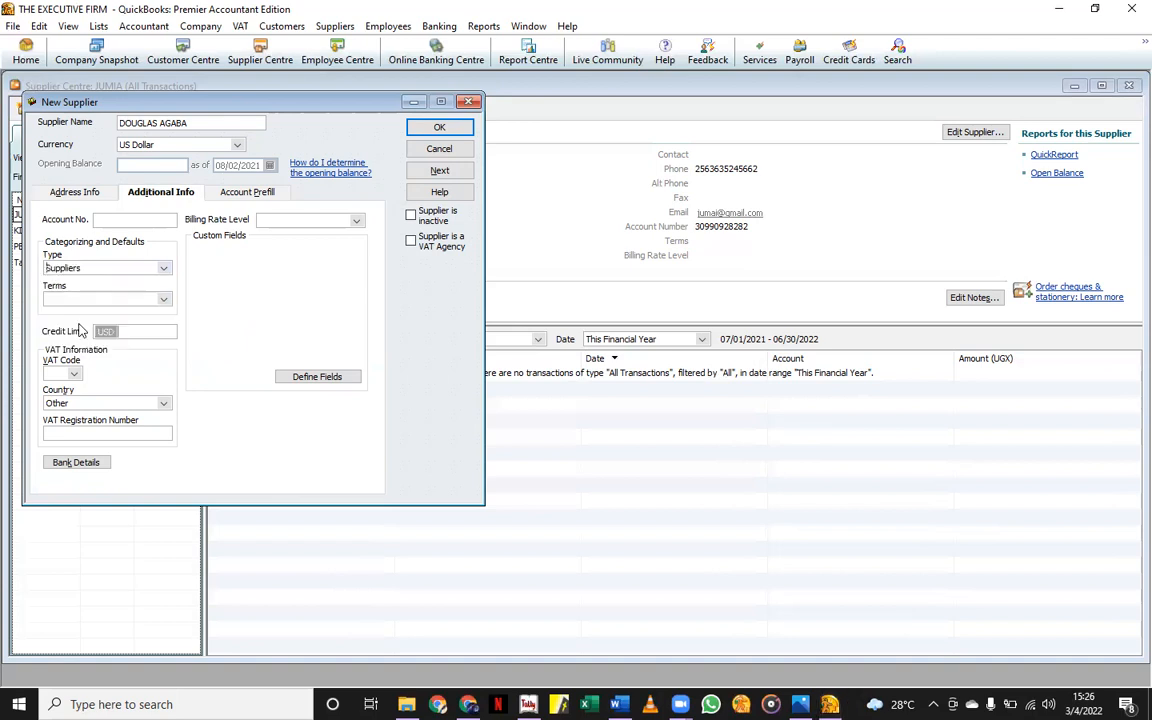
pyautogui.click(165, 298)
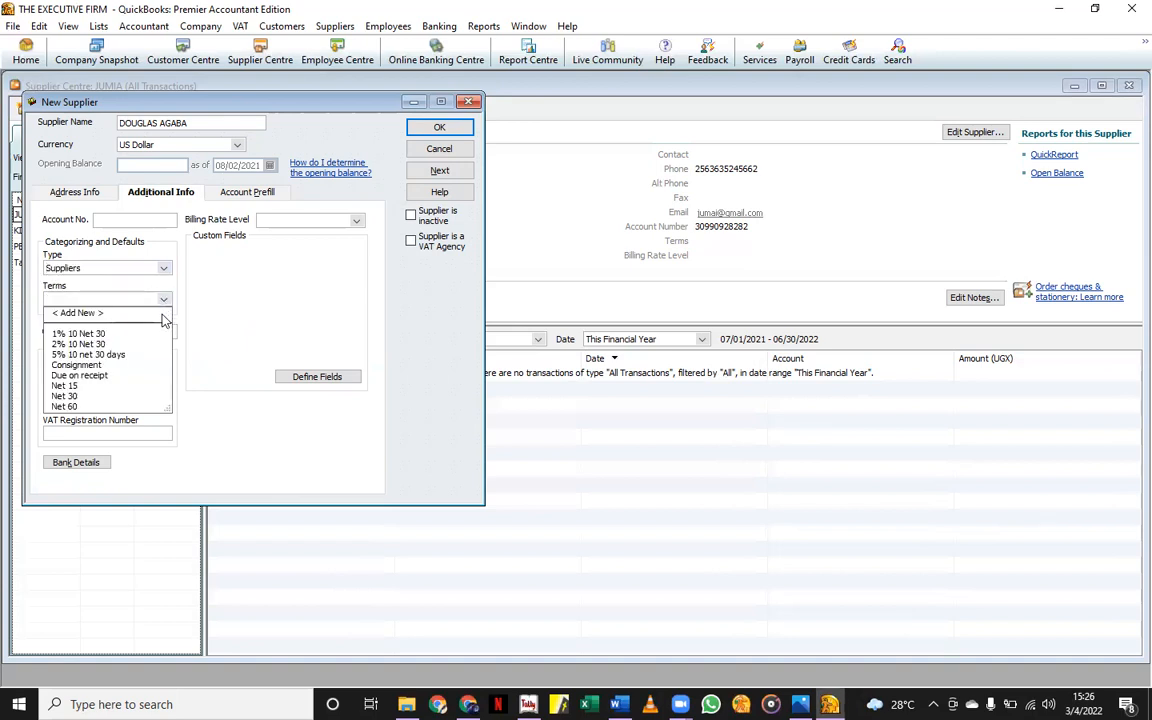
pyautogui.click(224, 312)
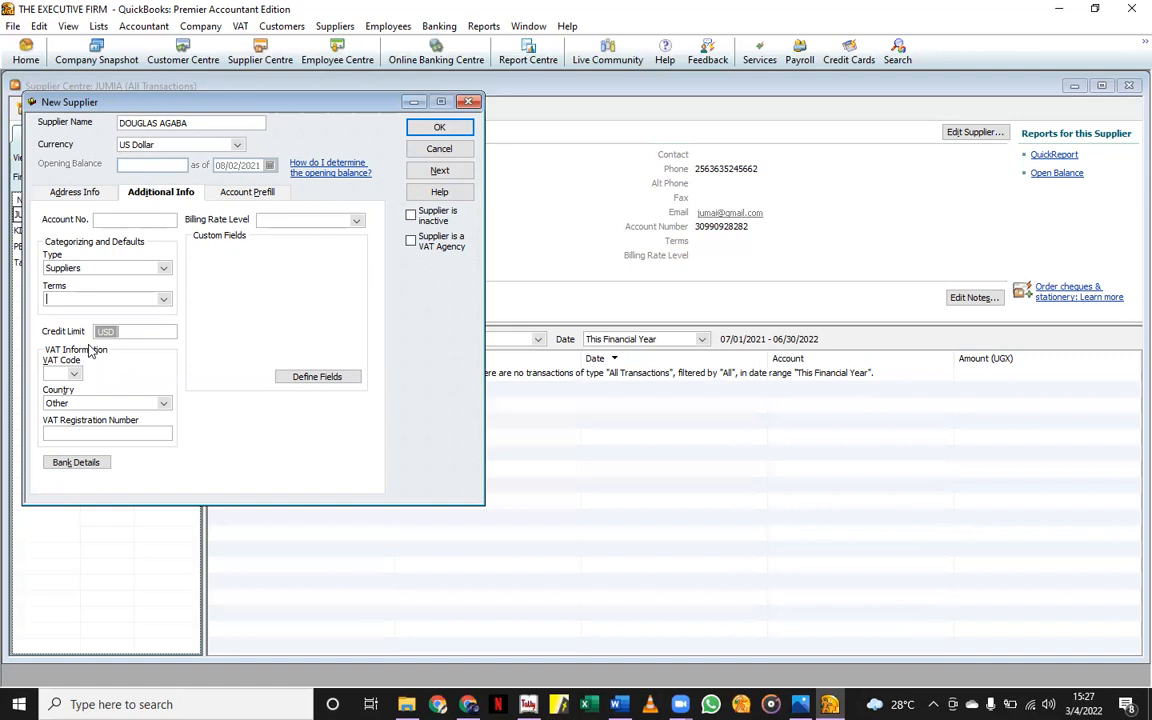
pyautogui.click(72, 373)
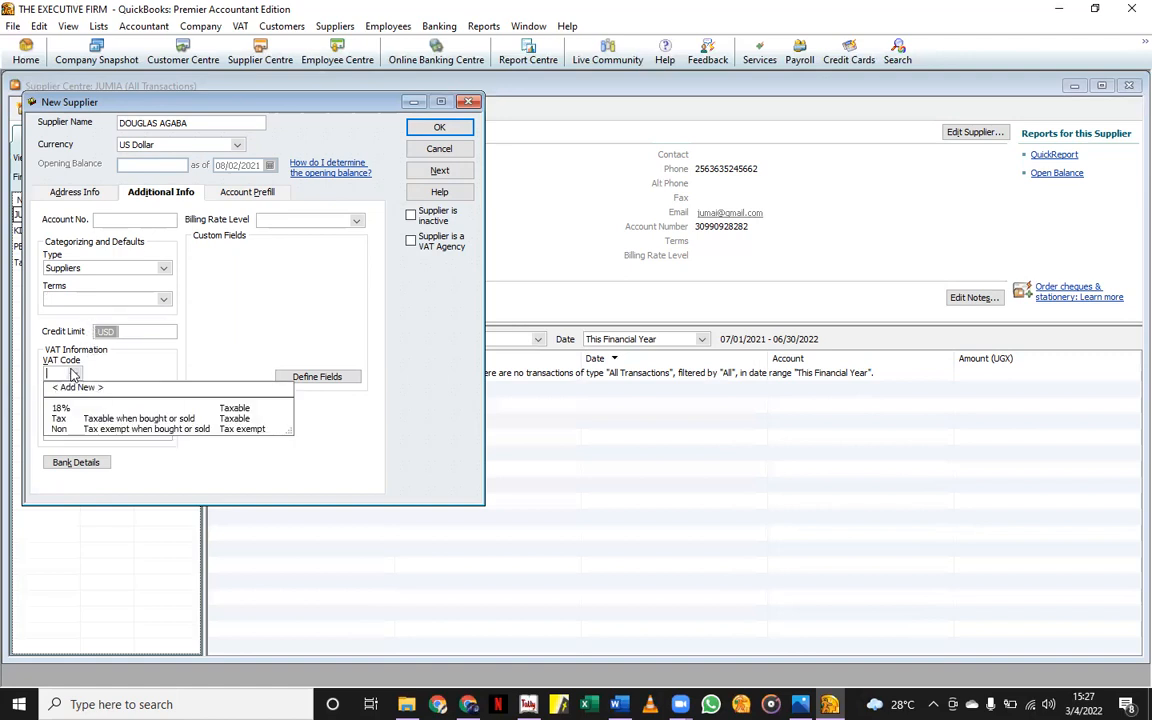
pyautogui.click(61, 408)
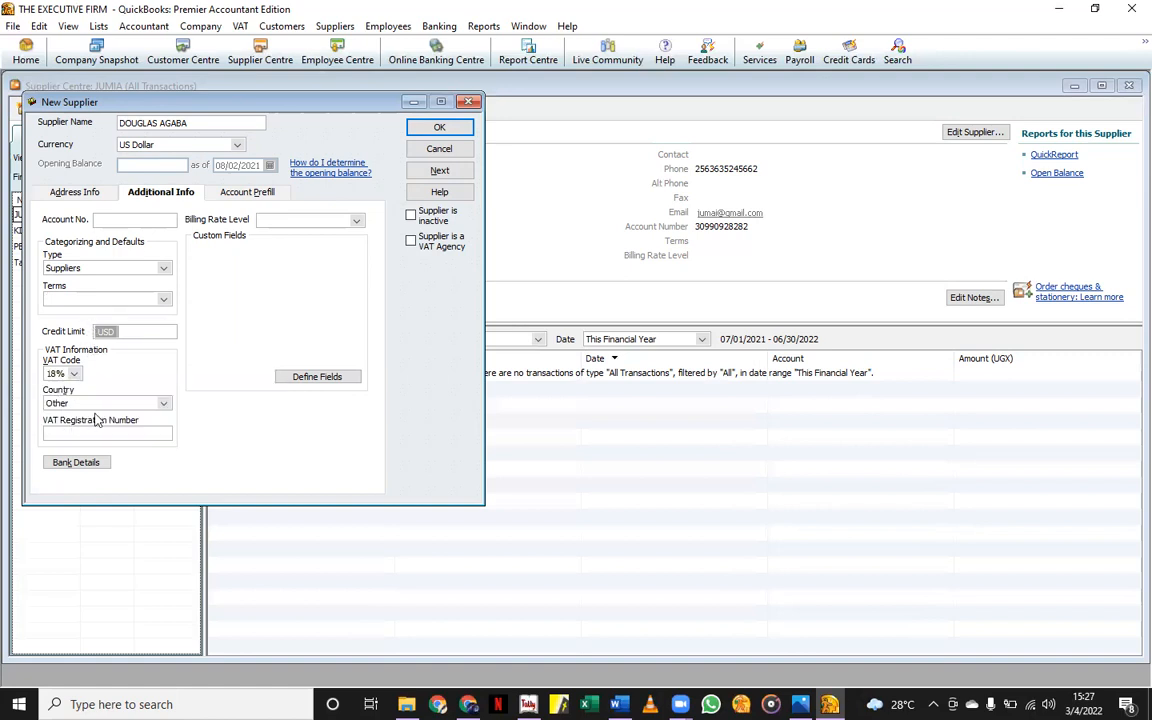
pyautogui.click(100, 434)
pyautogui.click(432, 127)
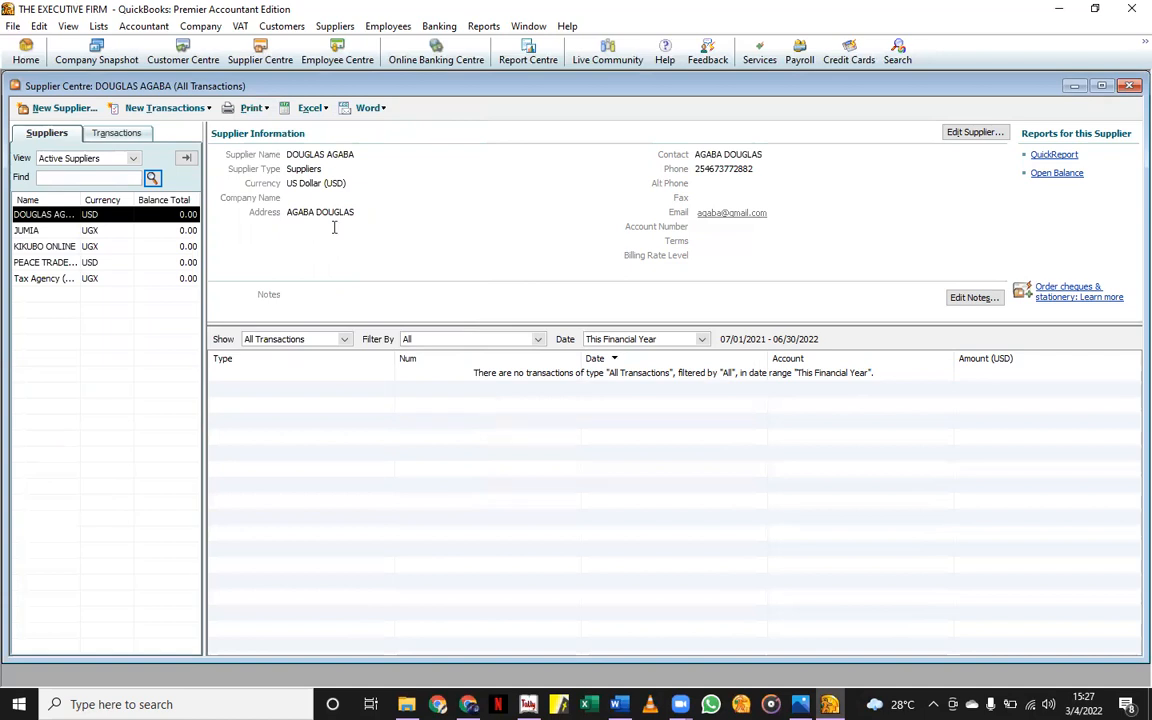
# Switch to the Customer Centre and open the New Customer & Job options.
pyautogui.click(163, 58)
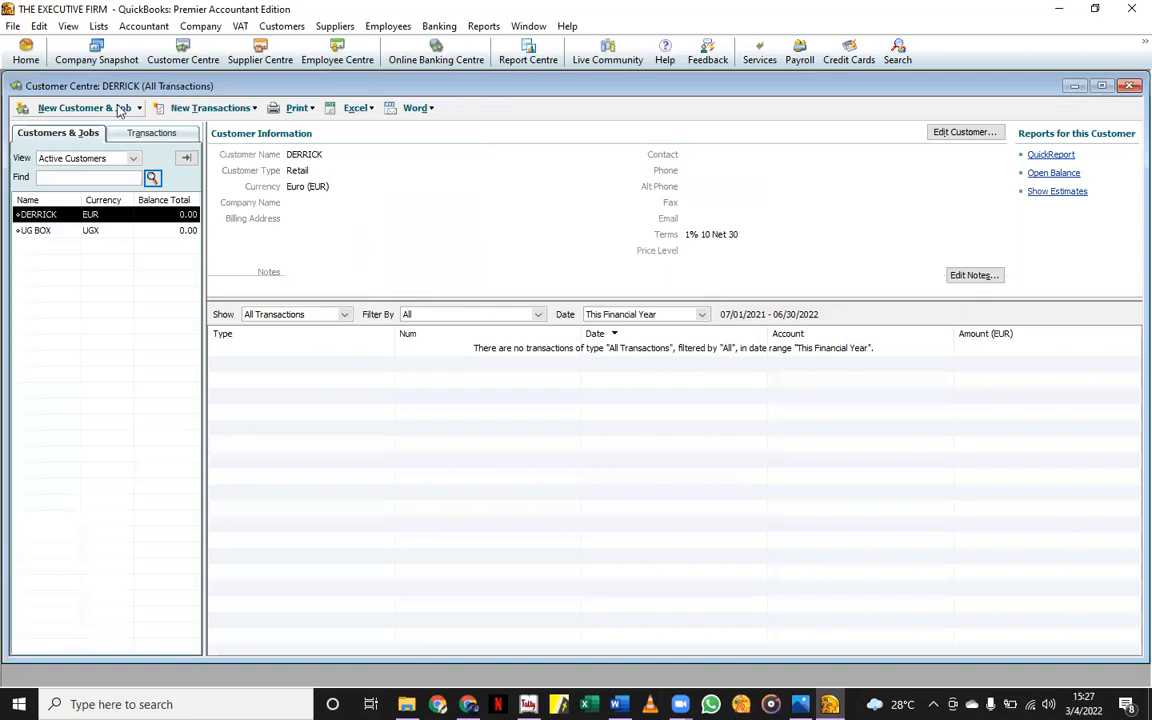
pyautogui.click(62, 110)
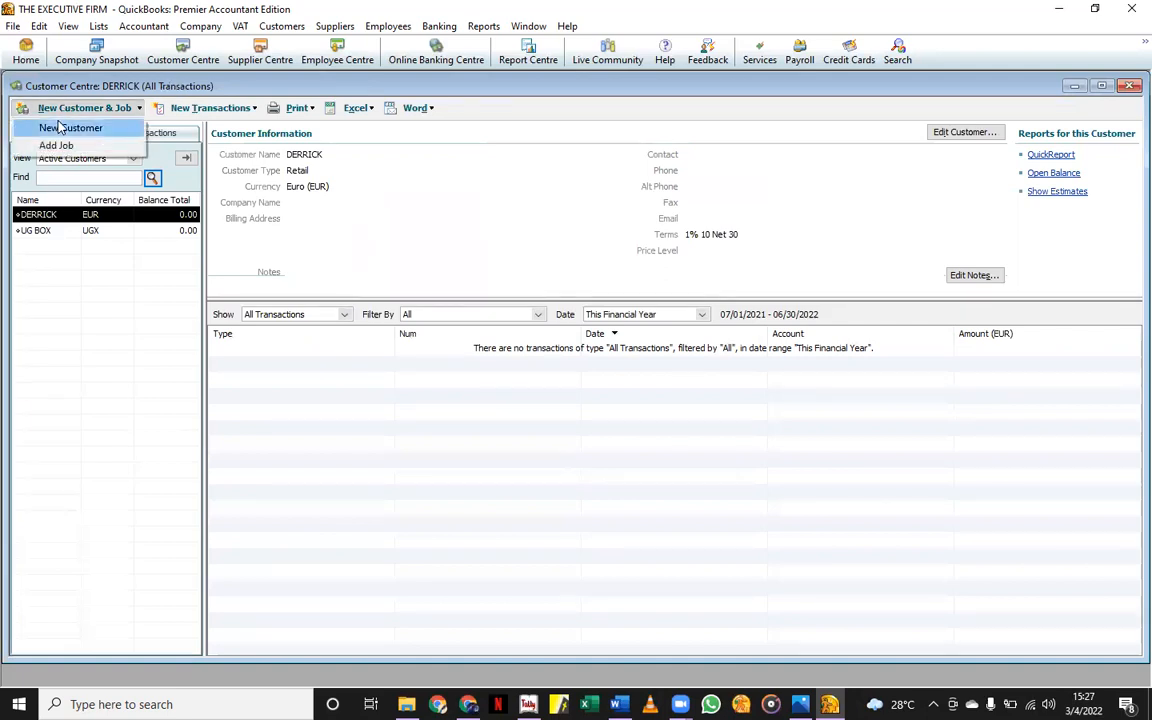
# Start new customer KAMPALA TRADERS with an opening balance date of 09/01/2021.
pyautogui.click(60, 127)
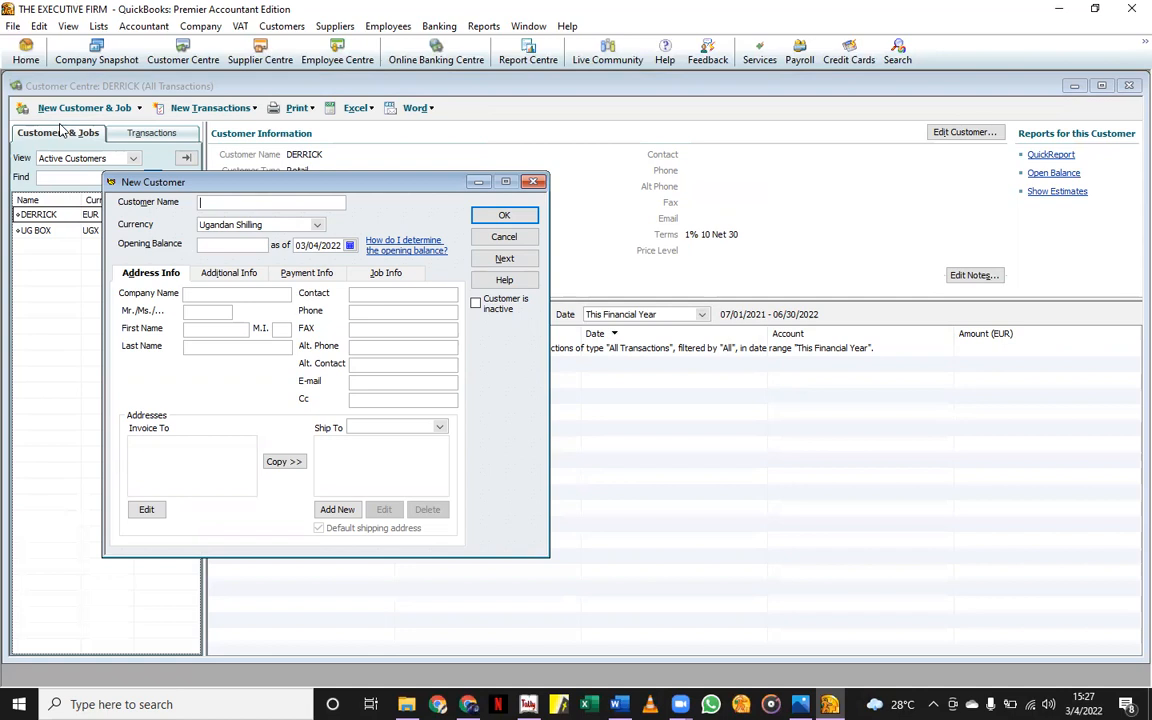
pyautogui.write('KLA')
pyautogui.write('AMPALA T')
pyautogui.write('RADERS')
pyautogui.click(349, 245)
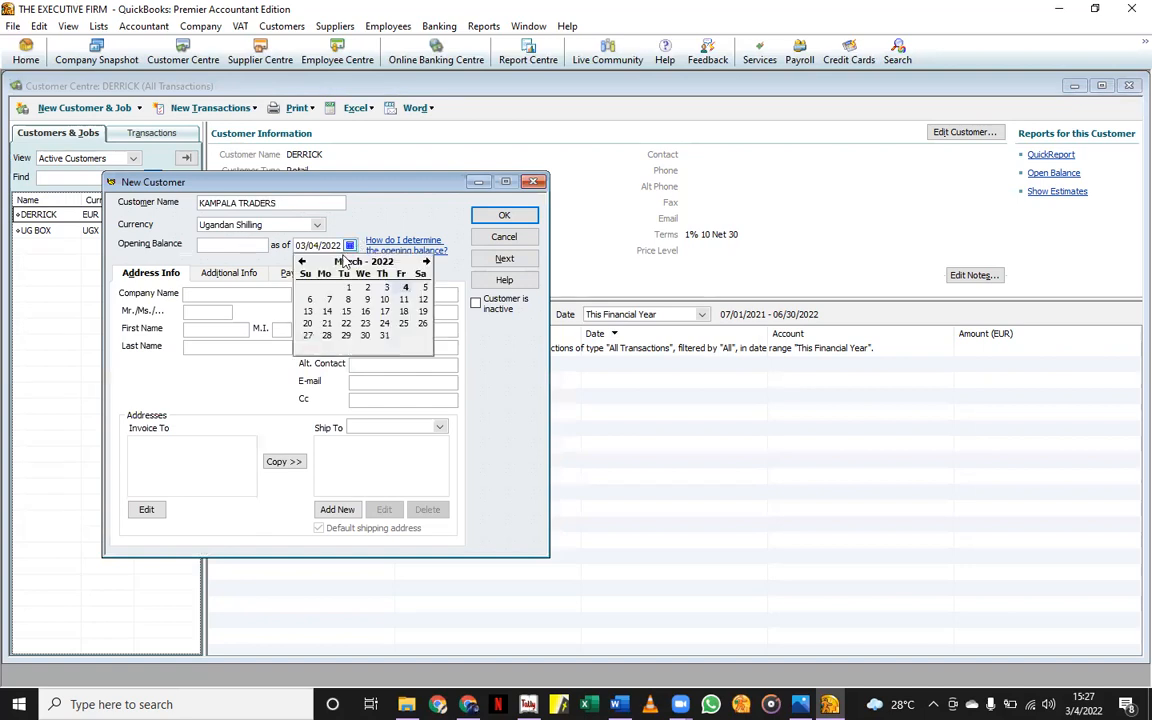
pyautogui.click(301, 261)
pyautogui.click(301, 261)
pyautogui.click(301, 261)
pyautogui.click(301, 261)
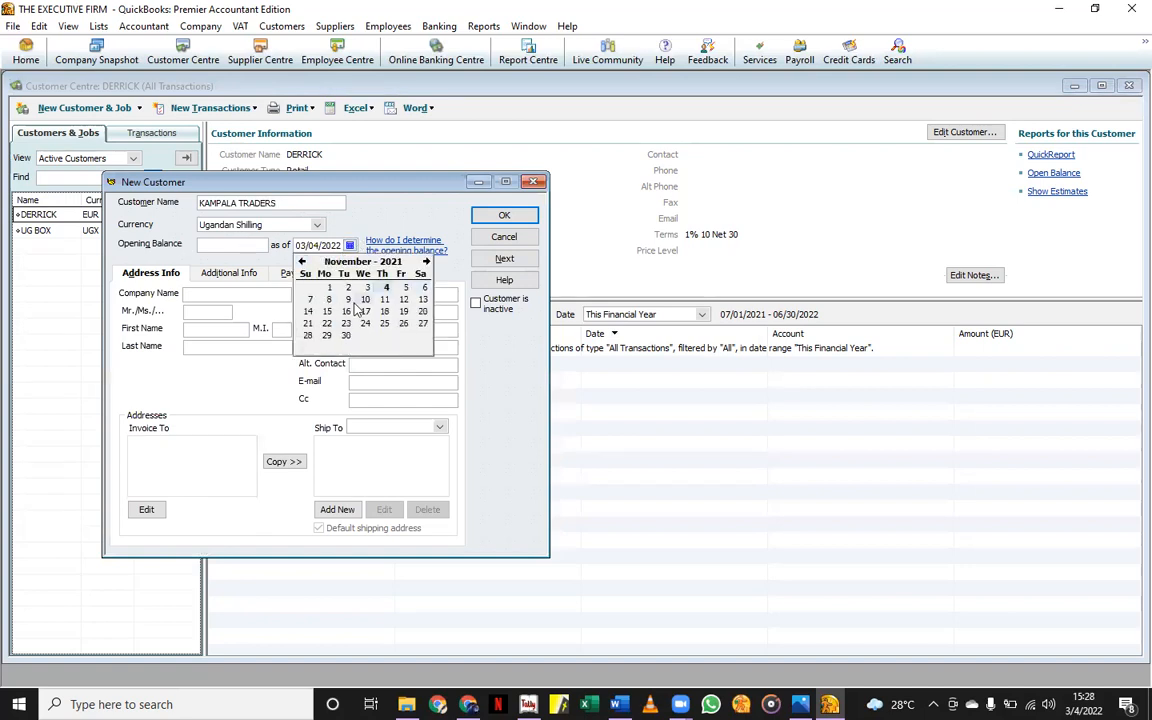
pyautogui.click(301, 261)
pyautogui.click(301, 261)
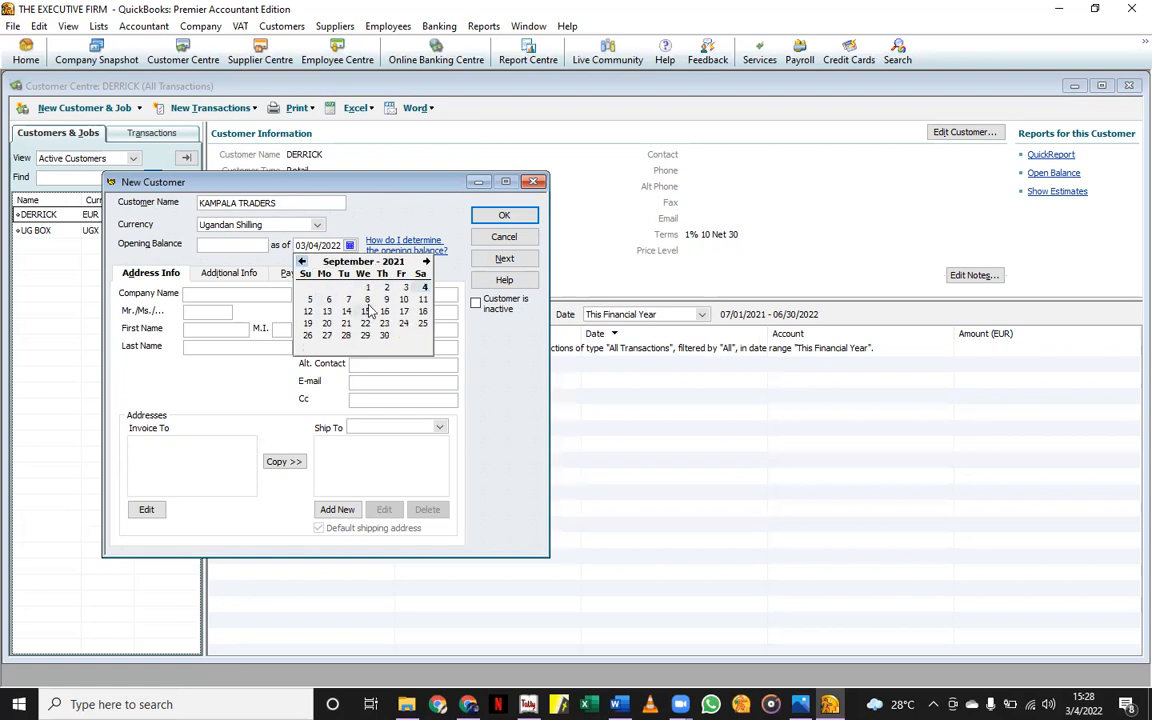
pyautogui.click(366, 288)
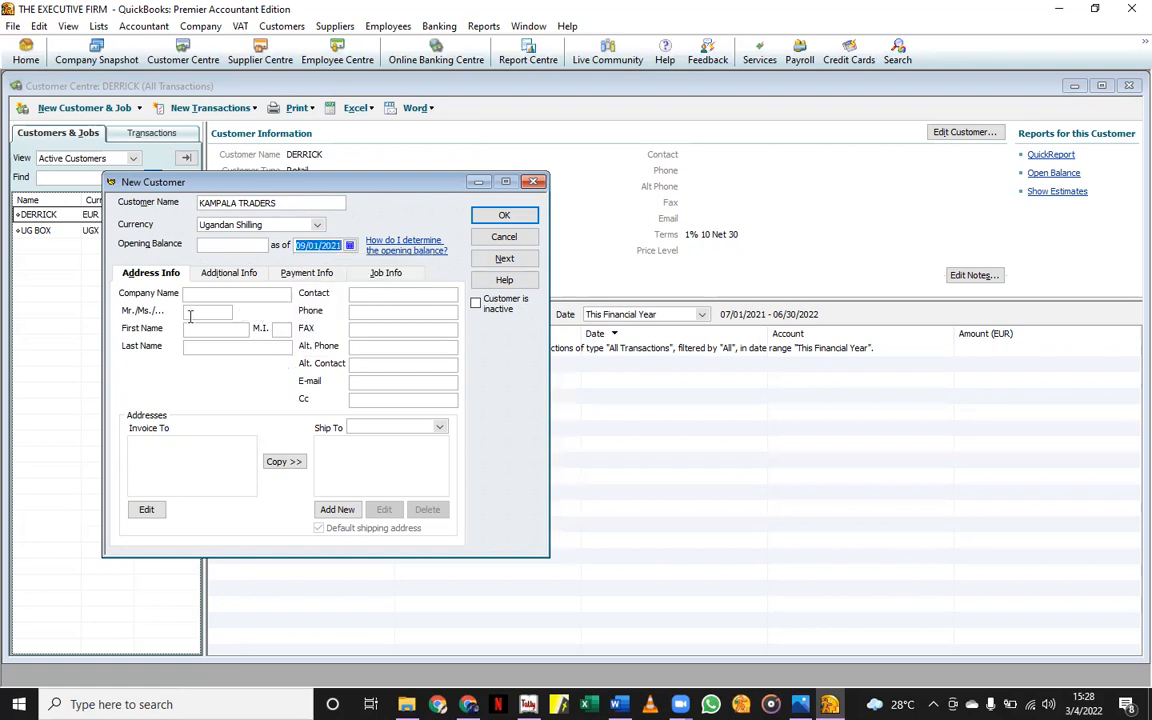
# Enter KAMPALA TRADERS as the company name, filling the billing address.
pyautogui.click(217, 297)
pyautogui.write('KAMPALA ')
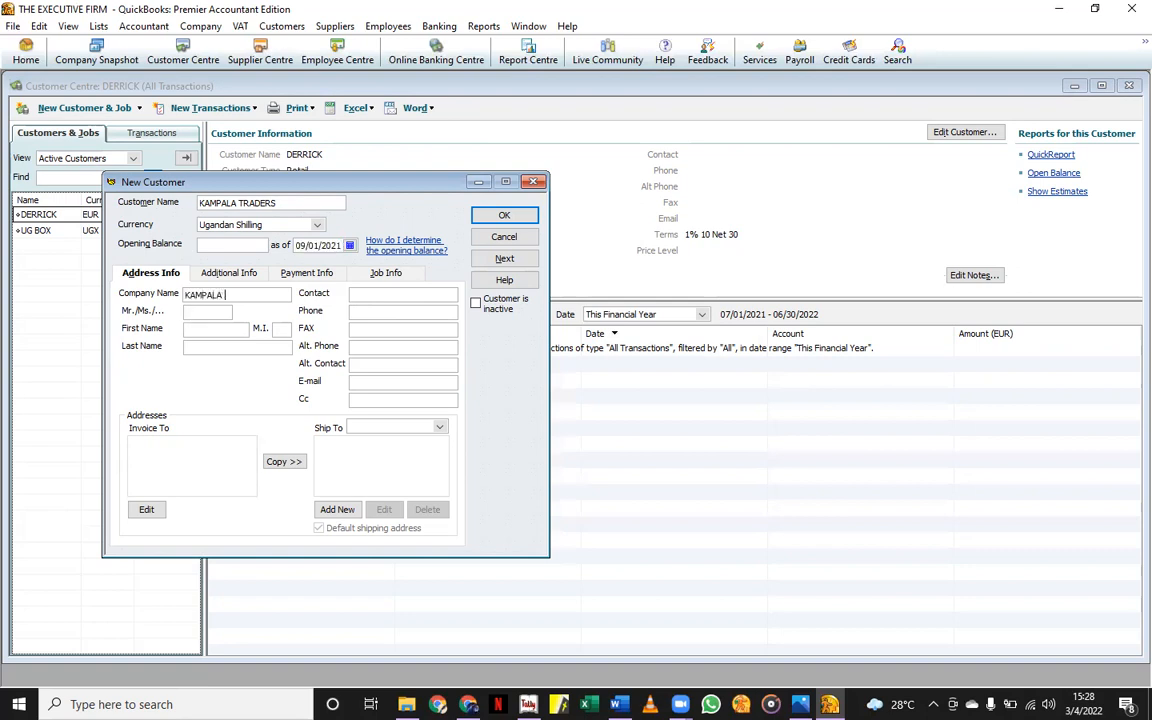
pyautogui.write('TRADERS')
pyautogui.press('Tab')
pyautogui.click(208, 329)
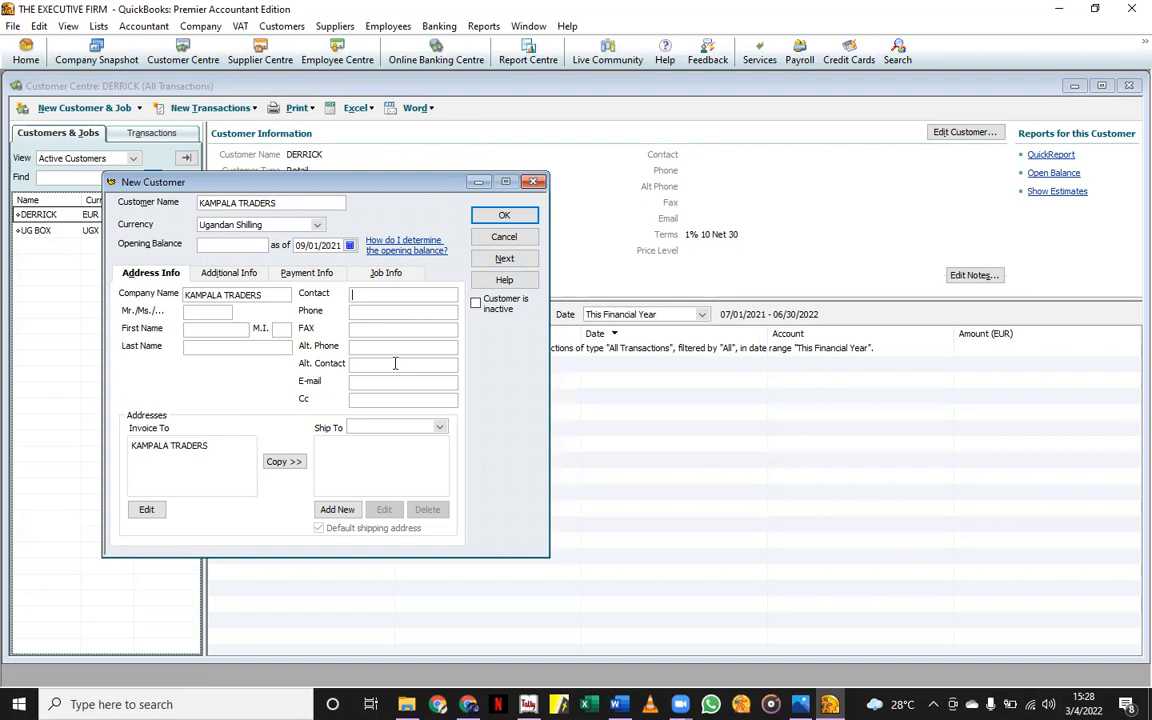
pyautogui.click(227, 273)
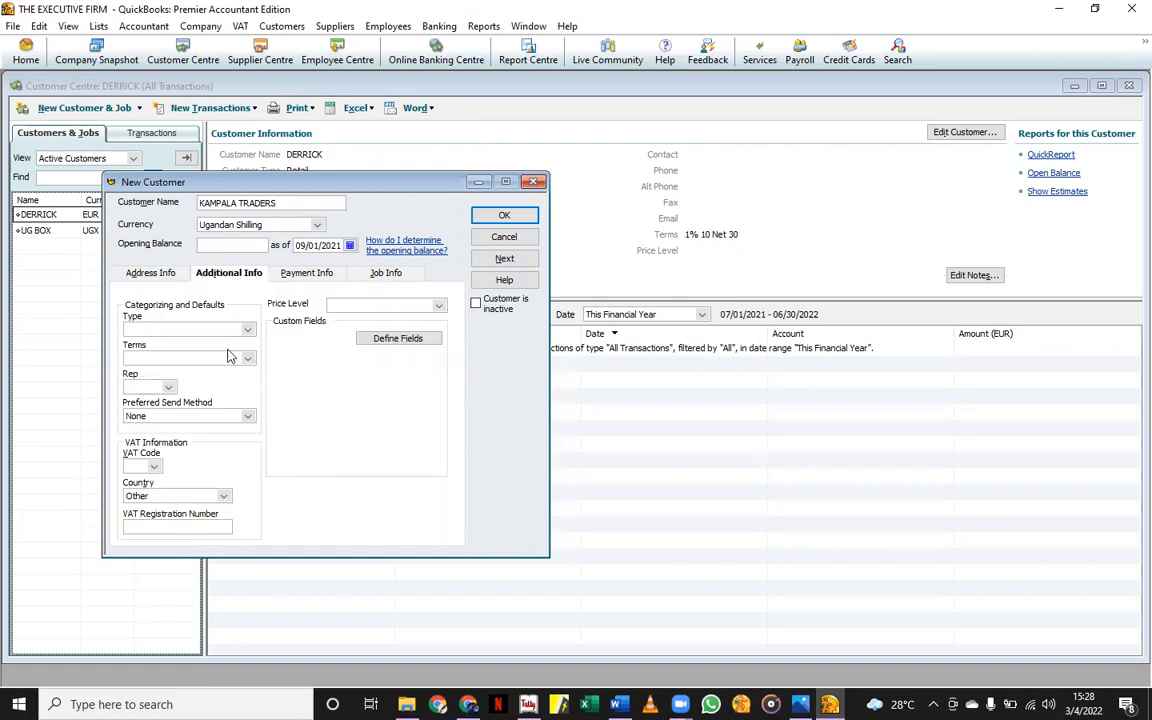
# Give KAMPALA TRADERS the 18% VAT code and Wholesale type, leaving terms blank, and save.
pyautogui.click(154, 466)
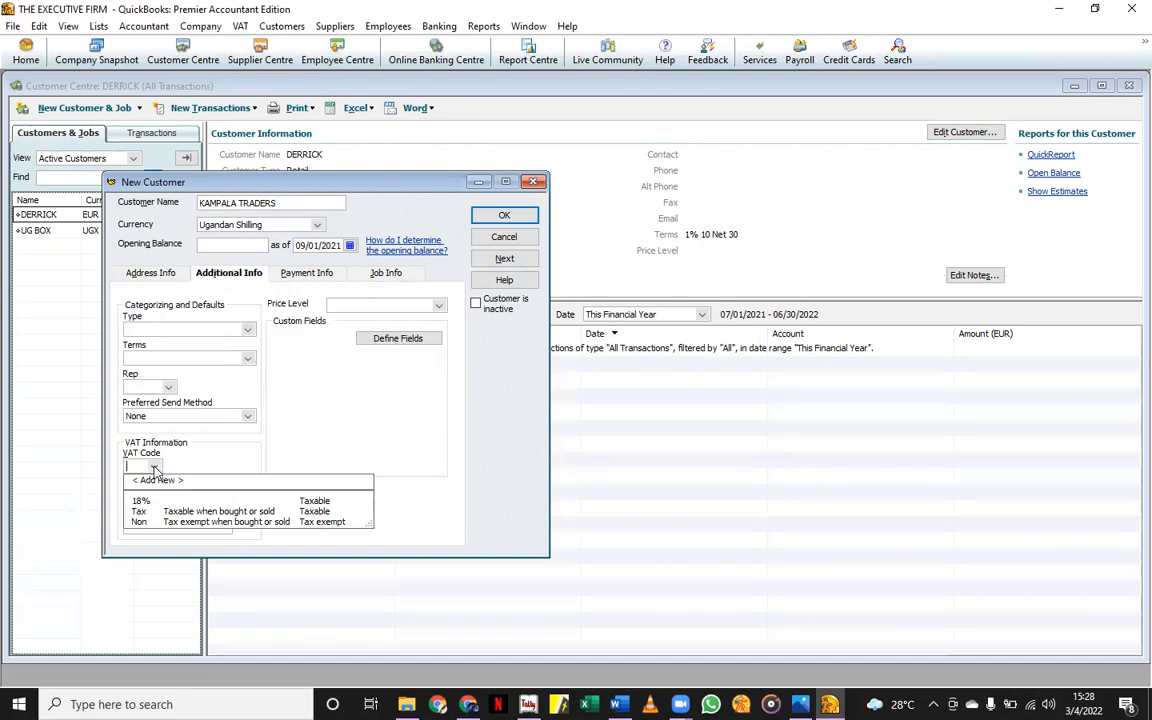
pyautogui.click(140, 511)
pyautogui.click(248, 359)
pyautogui.click(274, 340)
pyautogui.click(248, 330)
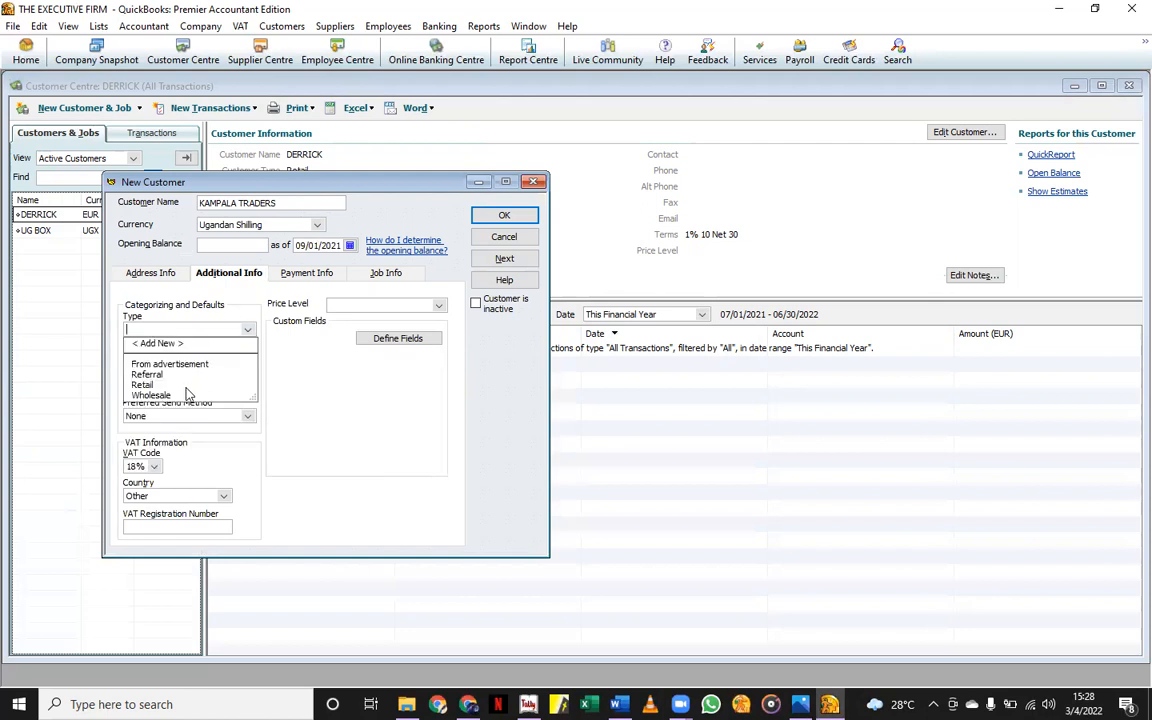
pyautogui.click(168, 394)
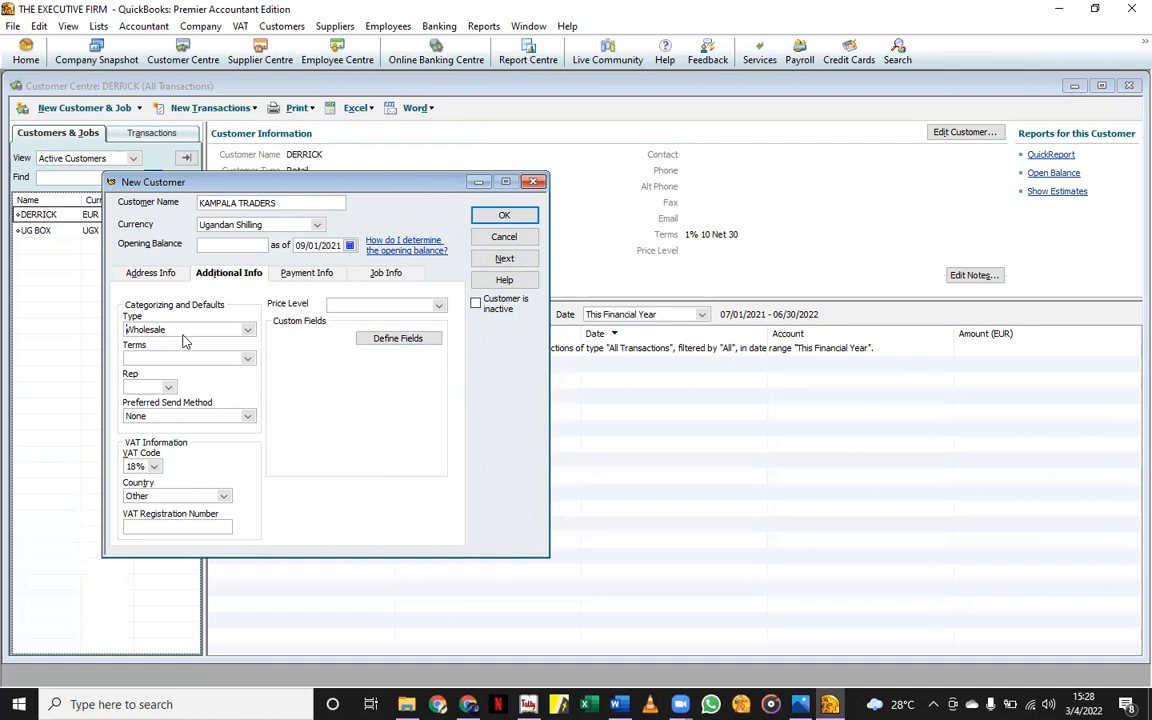
pyautogui.click(485, 215)
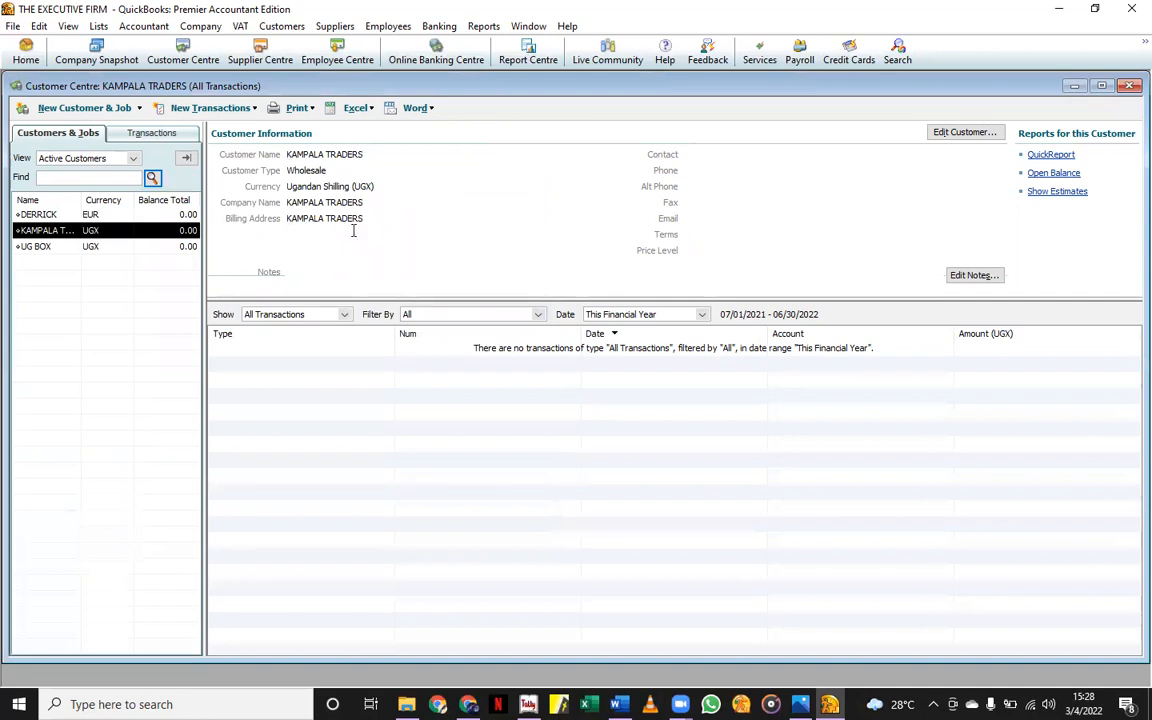
# Start another new customer record and enter the individual customer's name.
pyautogui.click(88, 107)
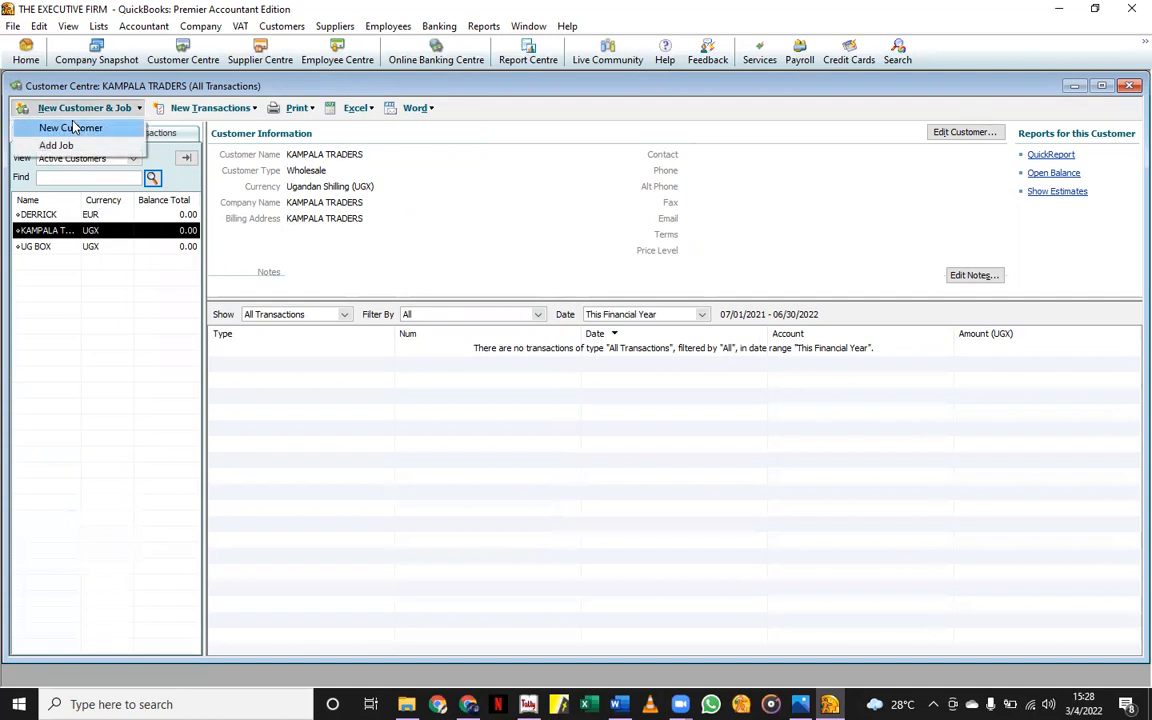
pyautogui.click(62, 126)
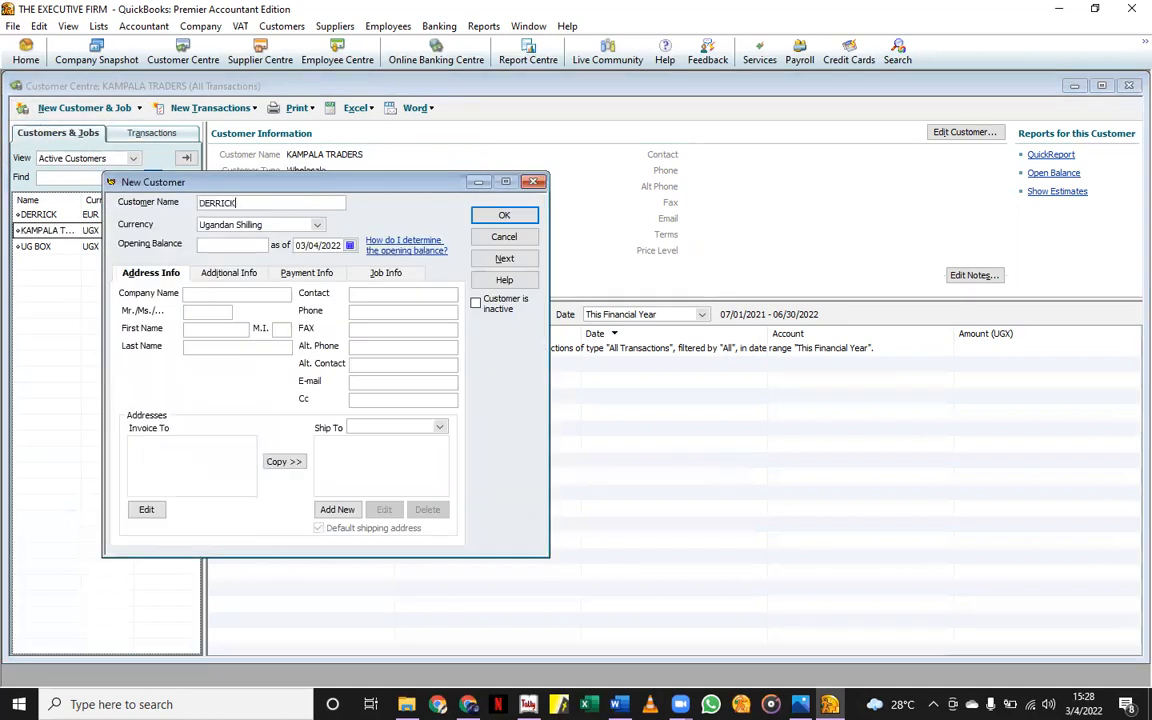
pyautogui.click(316, 225)
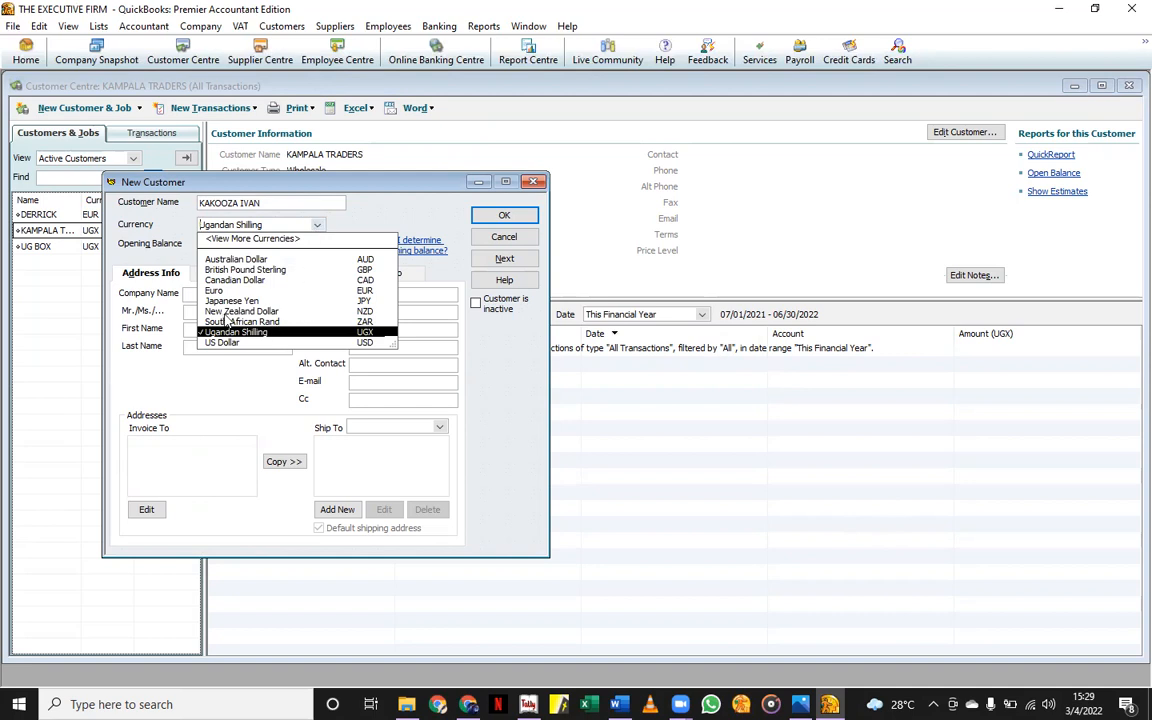
pyautogui.click(236, 259)
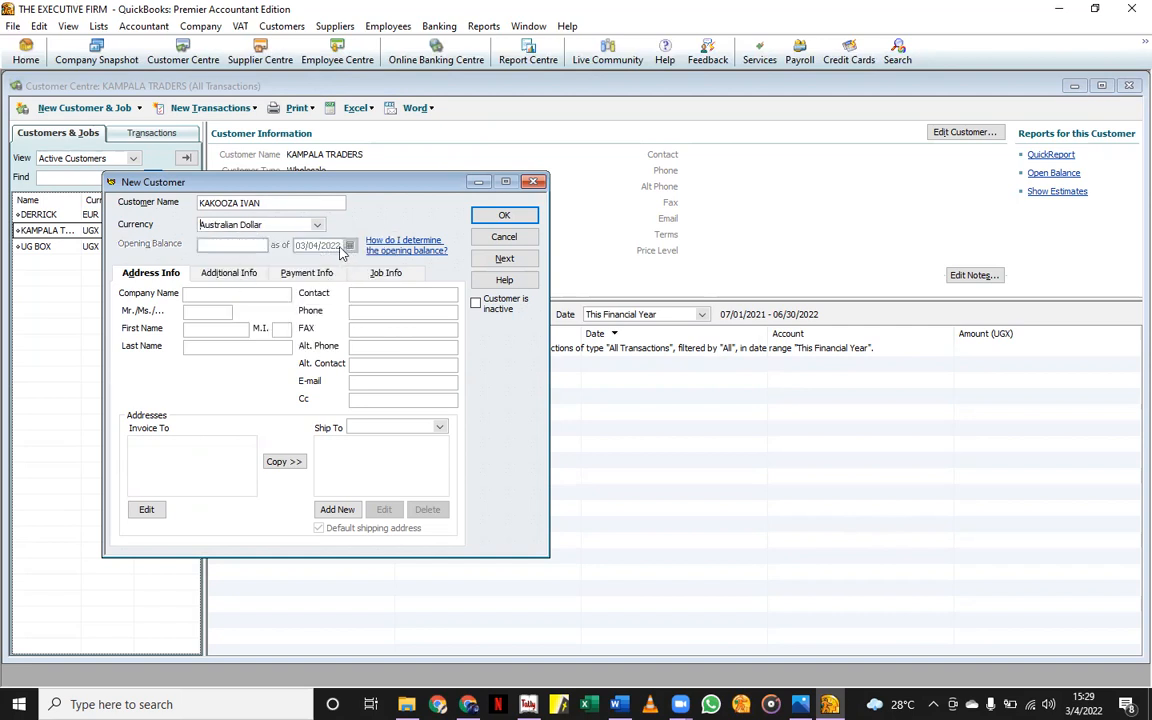
pyautogui.click(318, 225)
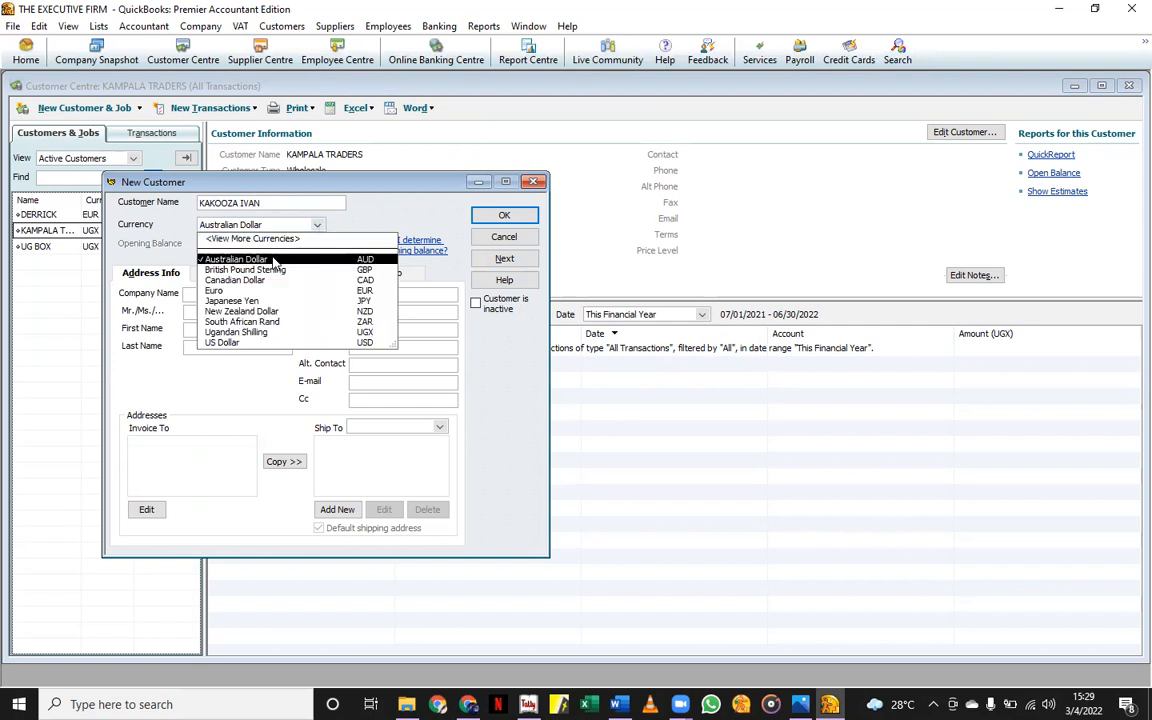
pyautogui.click(252, 333)
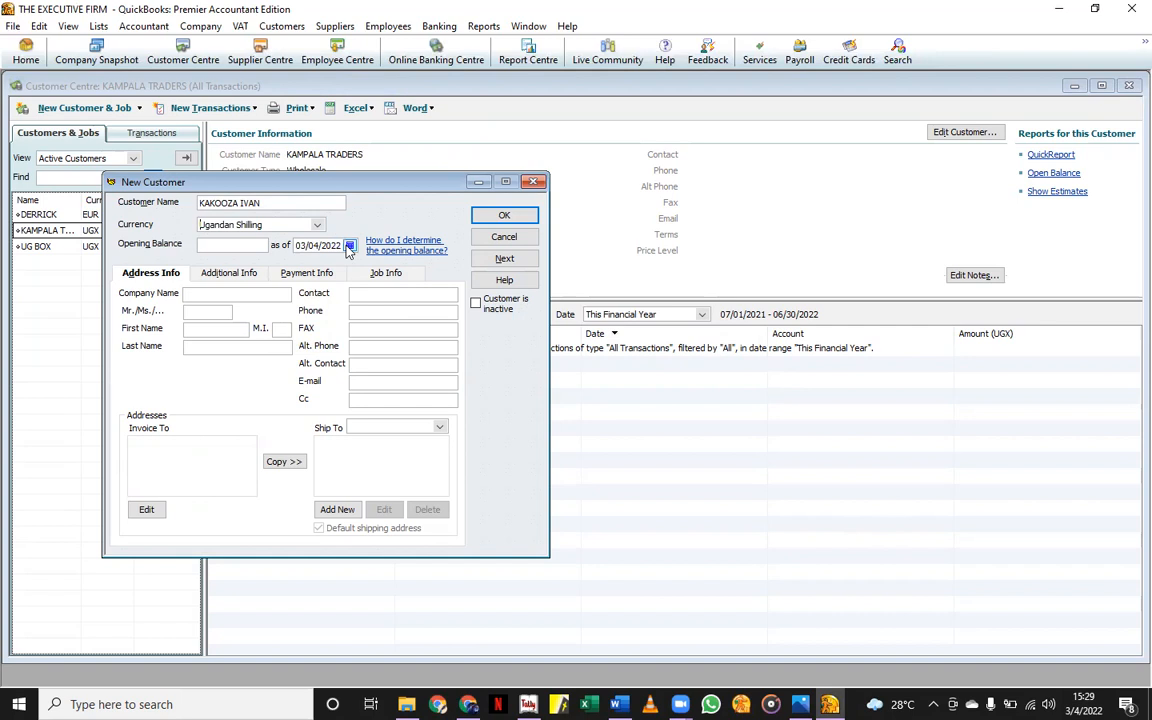
# Set the opening balance date to 12/30/2021 and the currency to Australian Dollar.
pyautogui.click(349, 245)
pyautogui.click(302, 261)
pyautogui.click(302, 261)
pyautogui.click(302, 261)
pyautogui.click(302, 261)
pyautogui.click(302, 261)
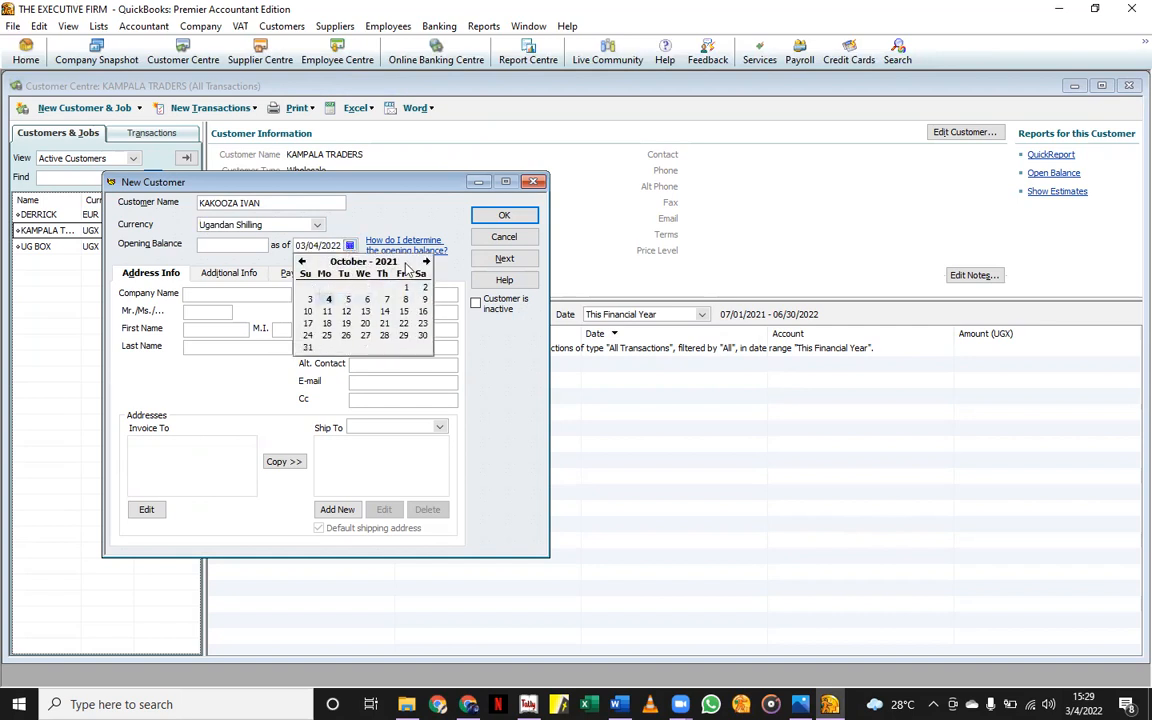
pyautogui.click(426, 261)
pyautogui.click(426, 261)
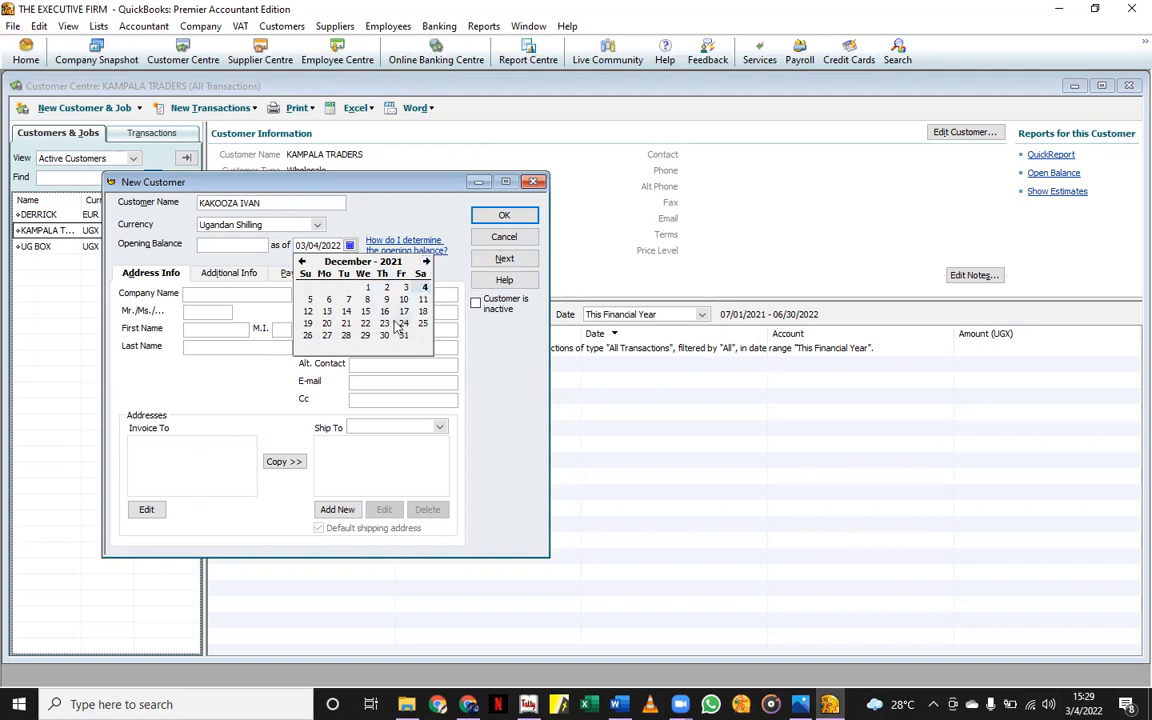
pyautogui.click(384, 335)
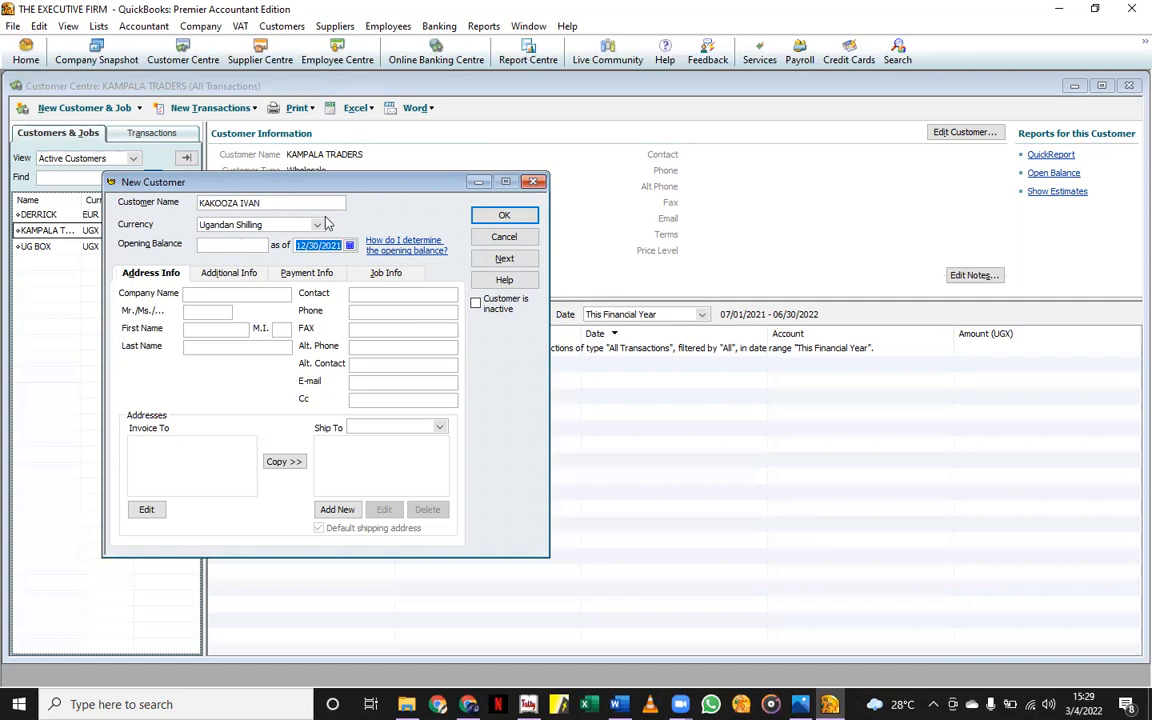
pyautogui.click(290, 222)
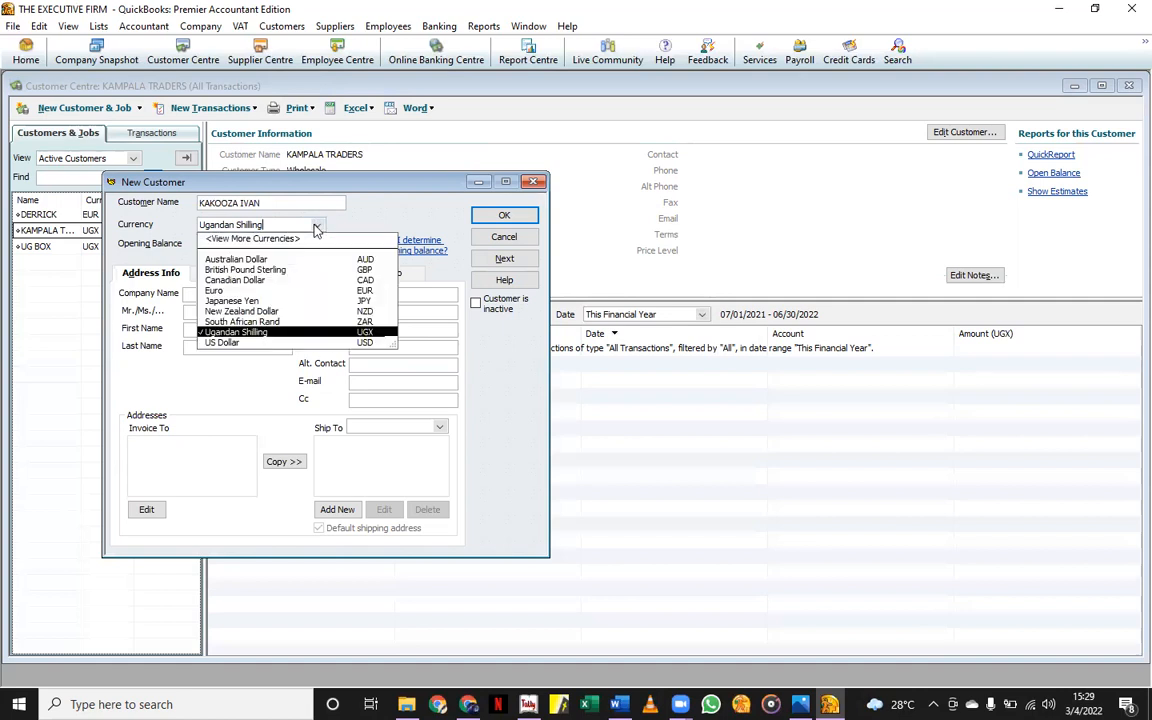
pyautogui.click(240, 259)
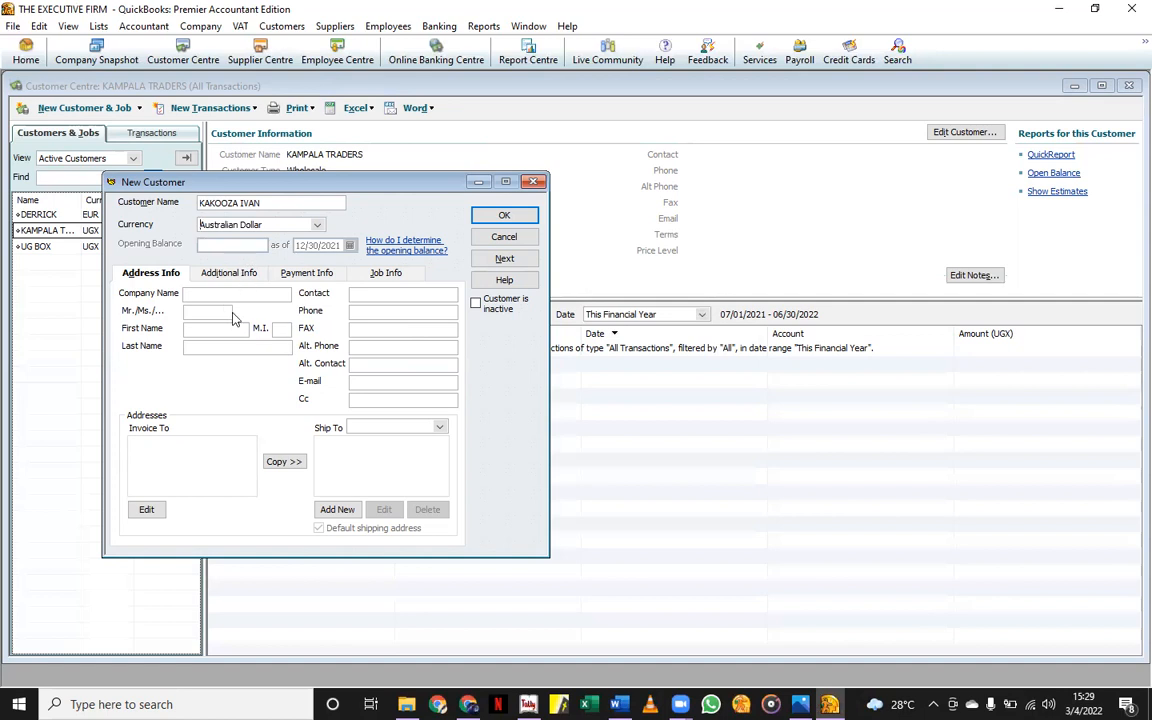
# Enter title MR and the customer's first and last names to fill contact and billing address.
pyautogui.click(207, 311)
pyautogui.write('MR')
pyautogui.click(225, 331)
pyautogui.click(166, 452)
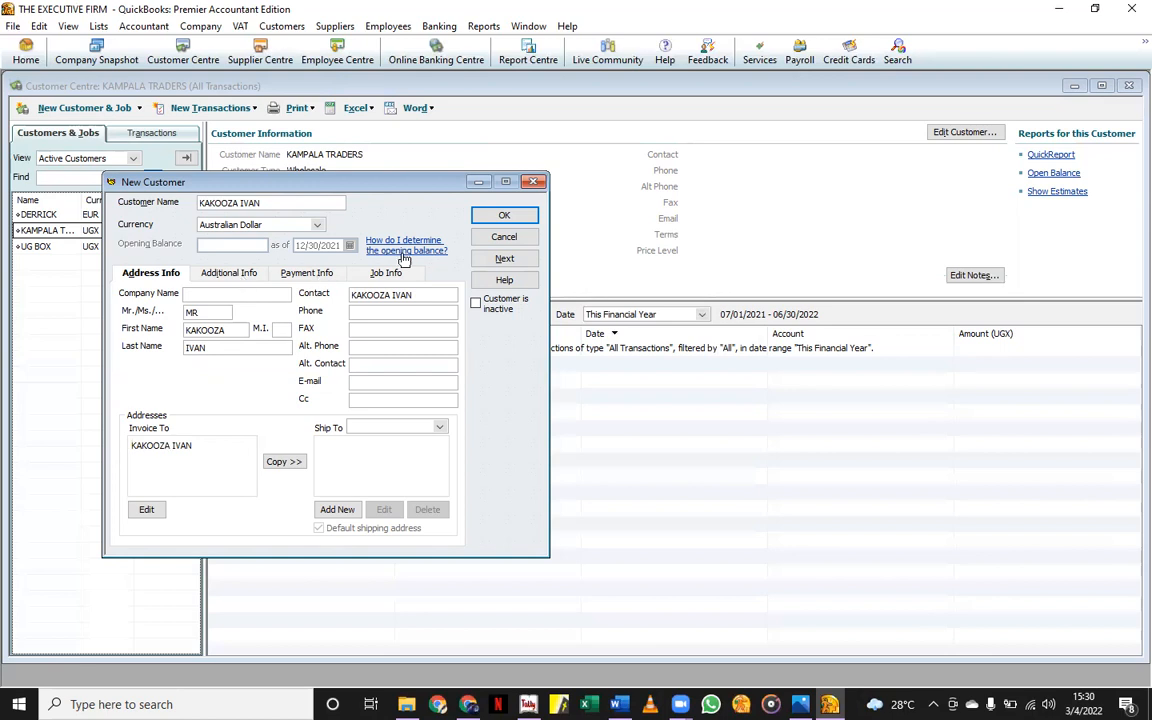
pyautogui.click(305, 273)
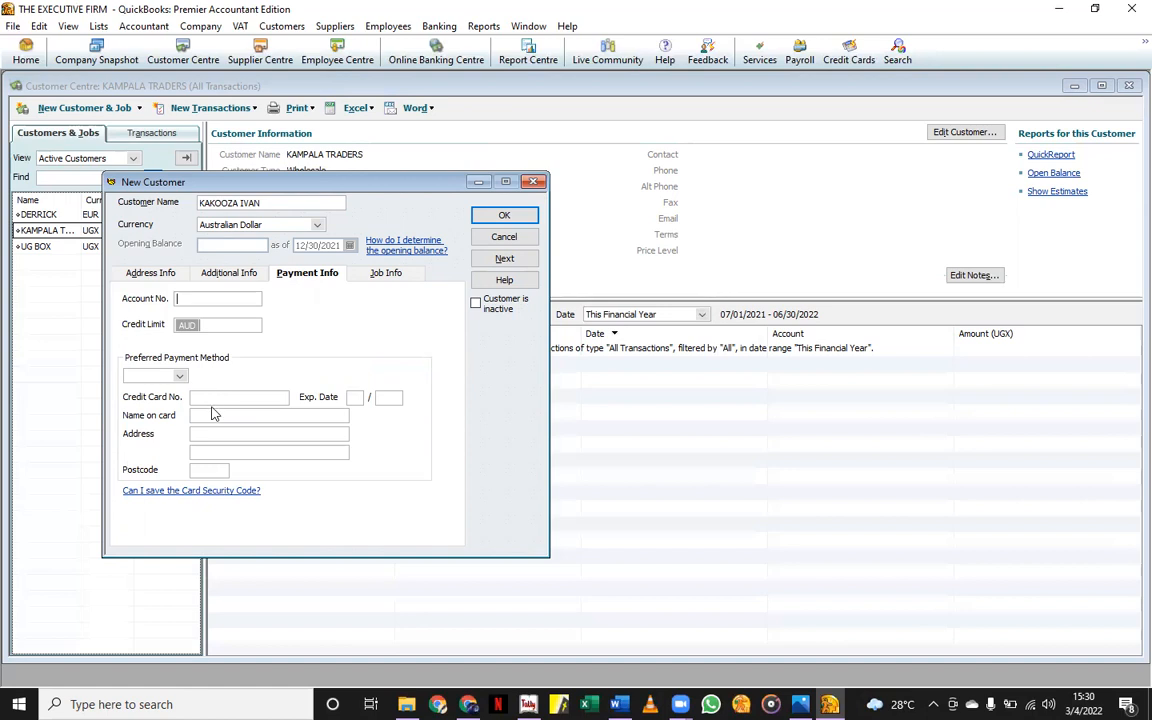
# Enter the customer's account number, save the customer, and return to the Home page.
pyautogui.click(226, 277)
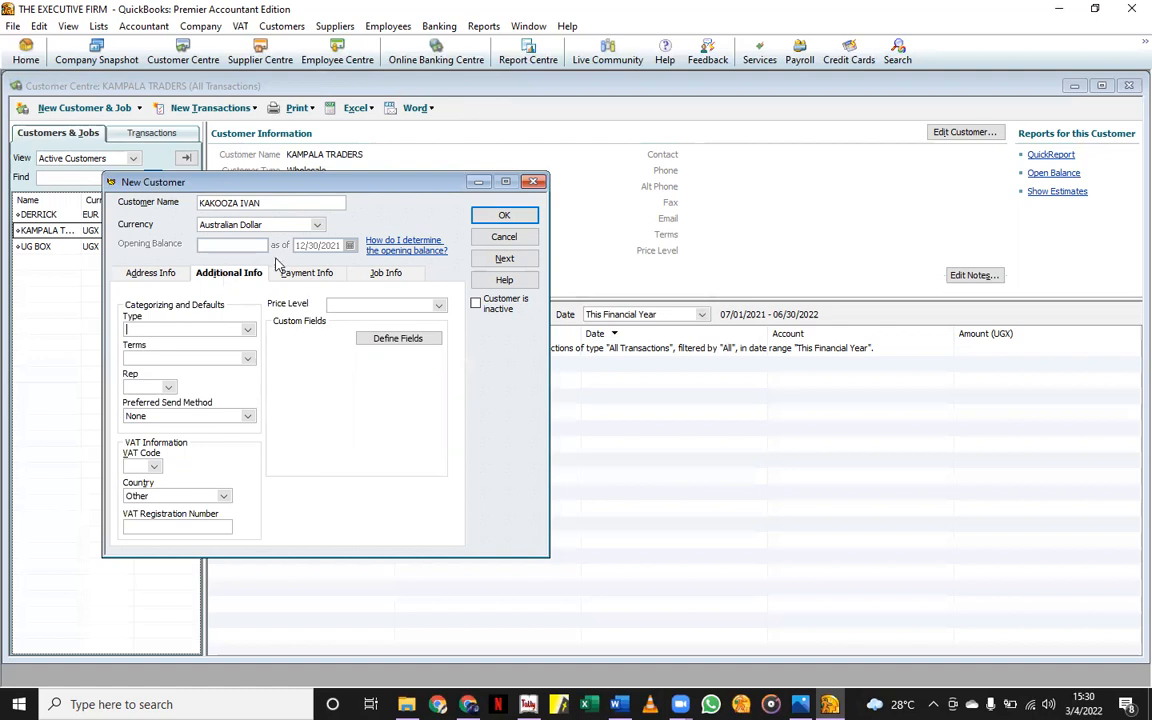
pyautogui.click(504, 216)
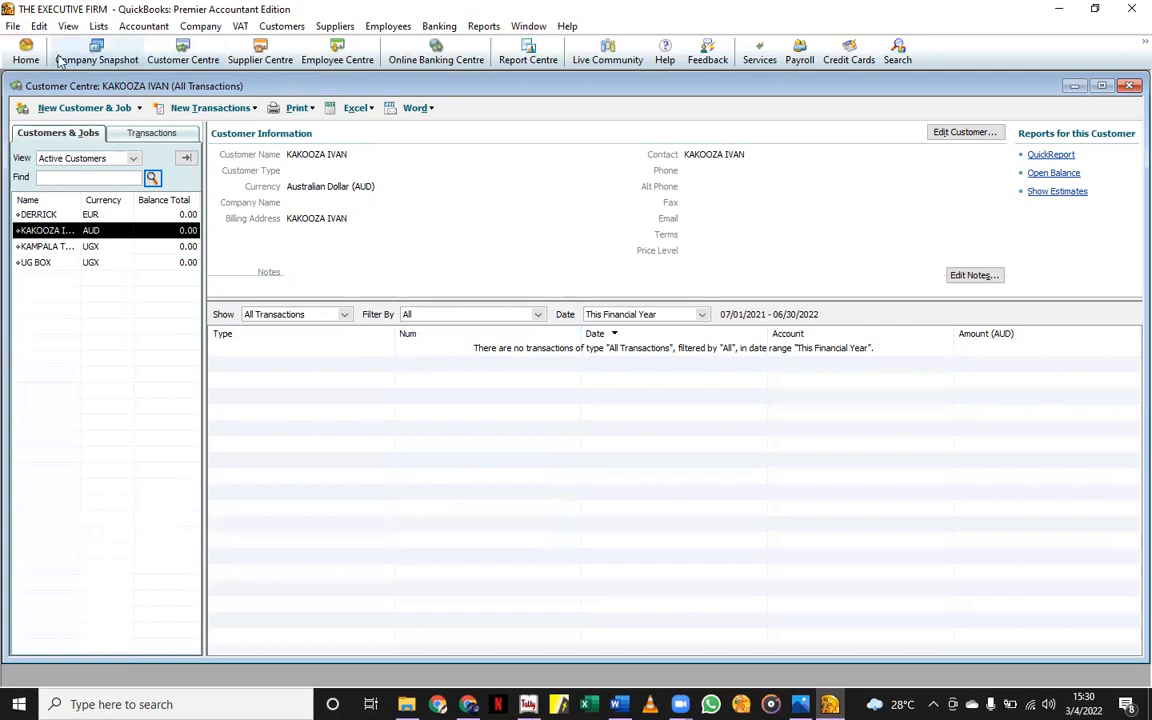
pyautogui.click(24, 57)
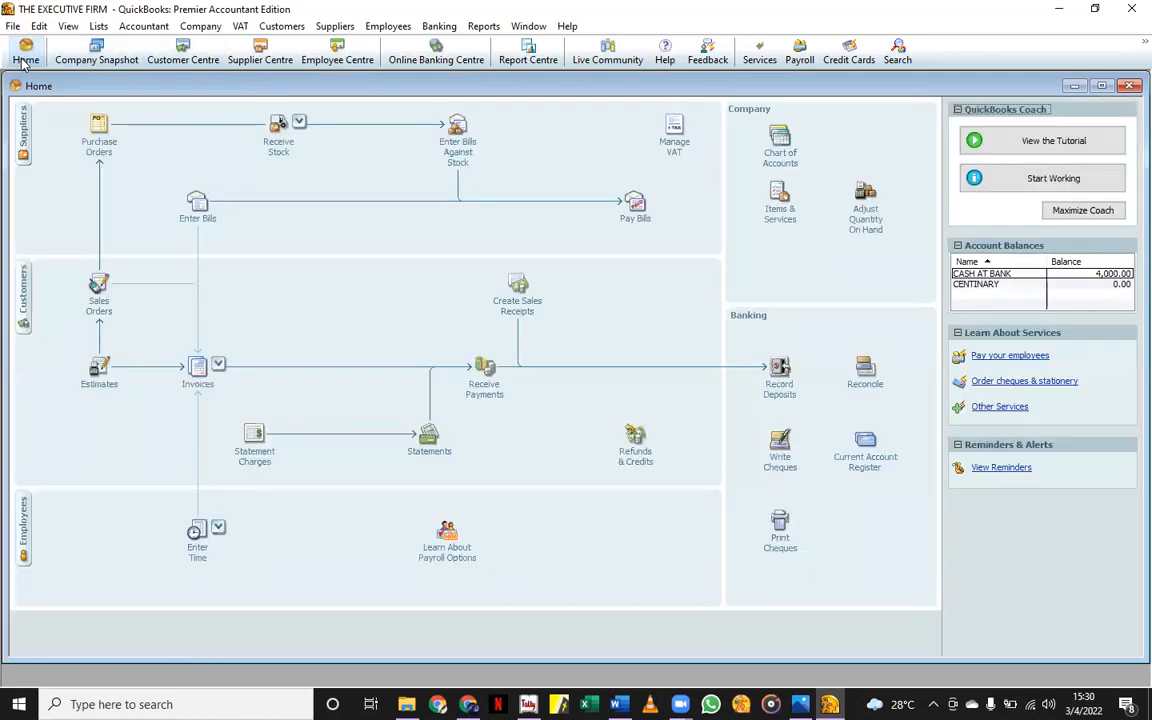